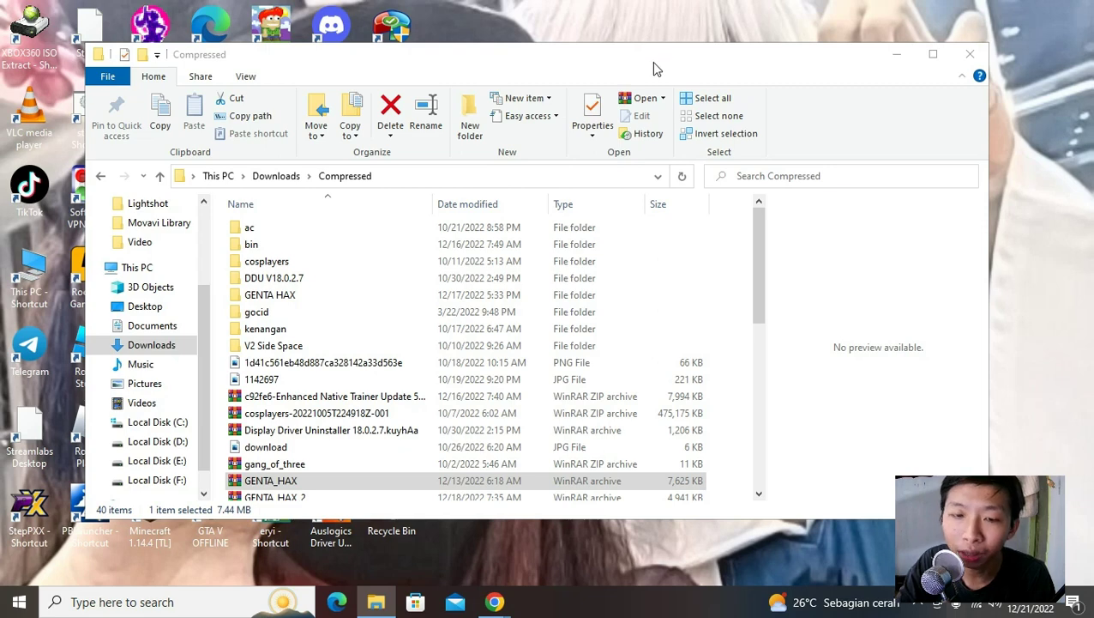
left_click_drag(652, 69, 669, 31)
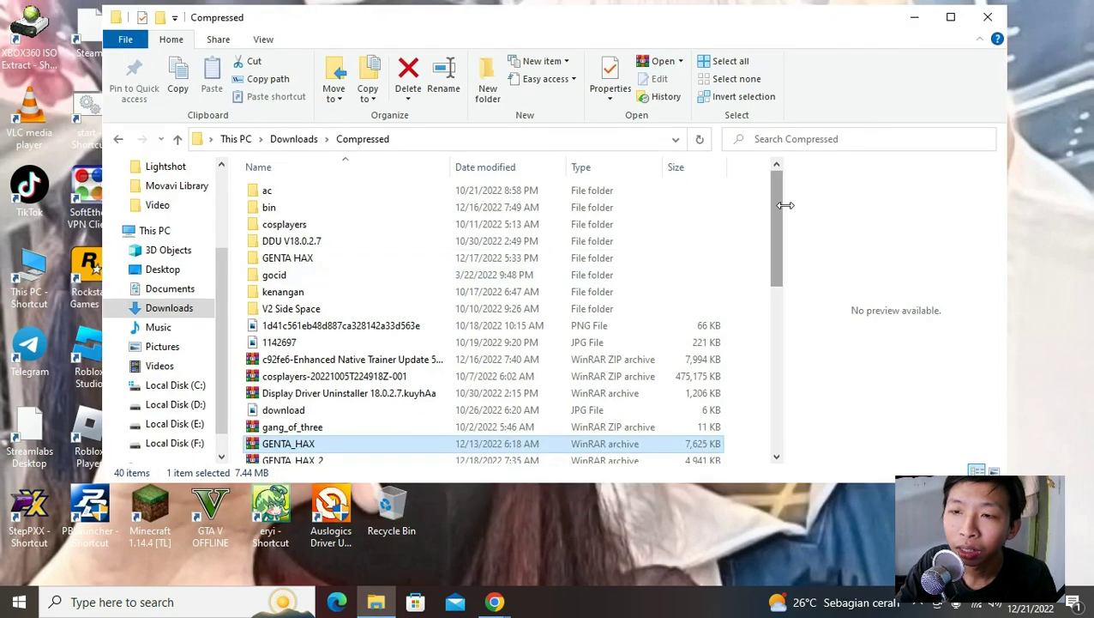
scroll(617, 210, "down", 3)
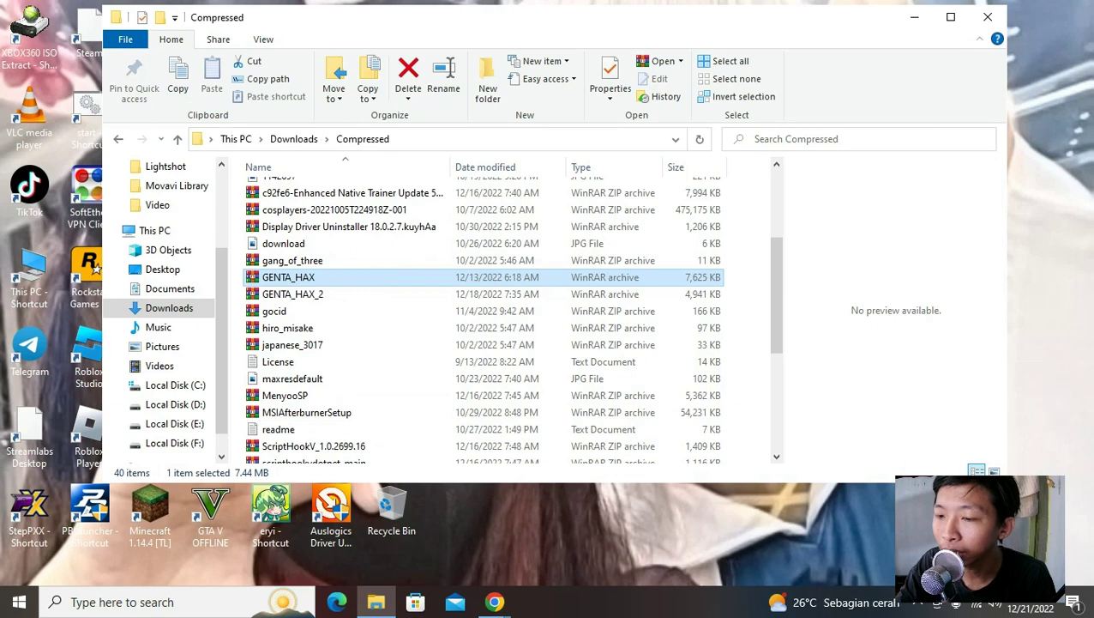
Step: Open the Discord direct message asking about the GENTA_HAX.RAR file and view the attached desktop screenshot at full size
left_click(920, 605)
left_click(883, 549)
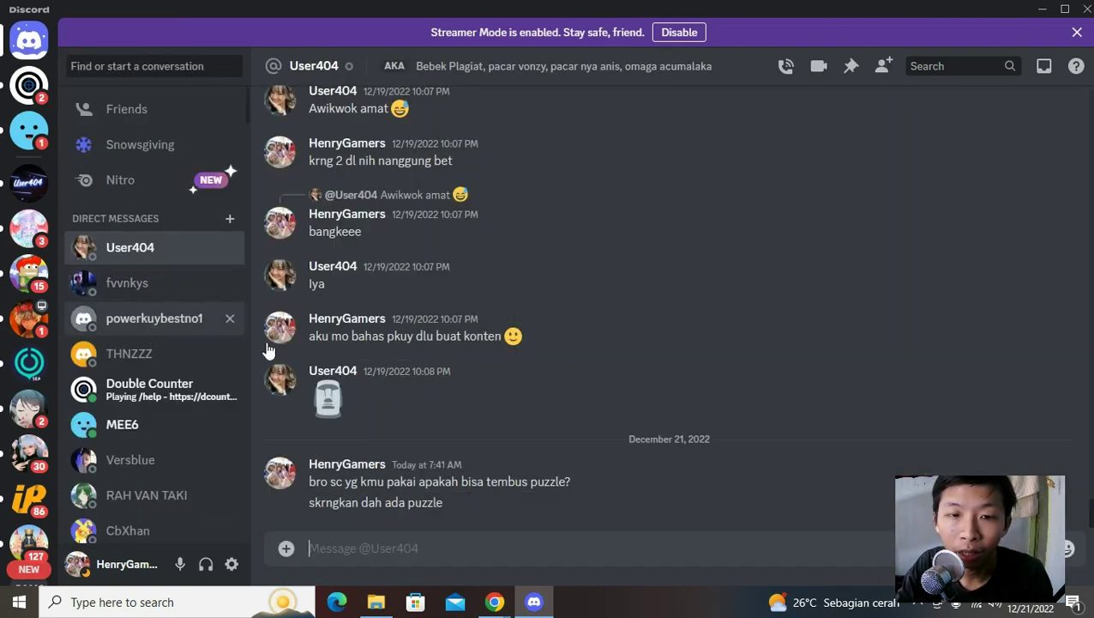
left_click(163, 333)
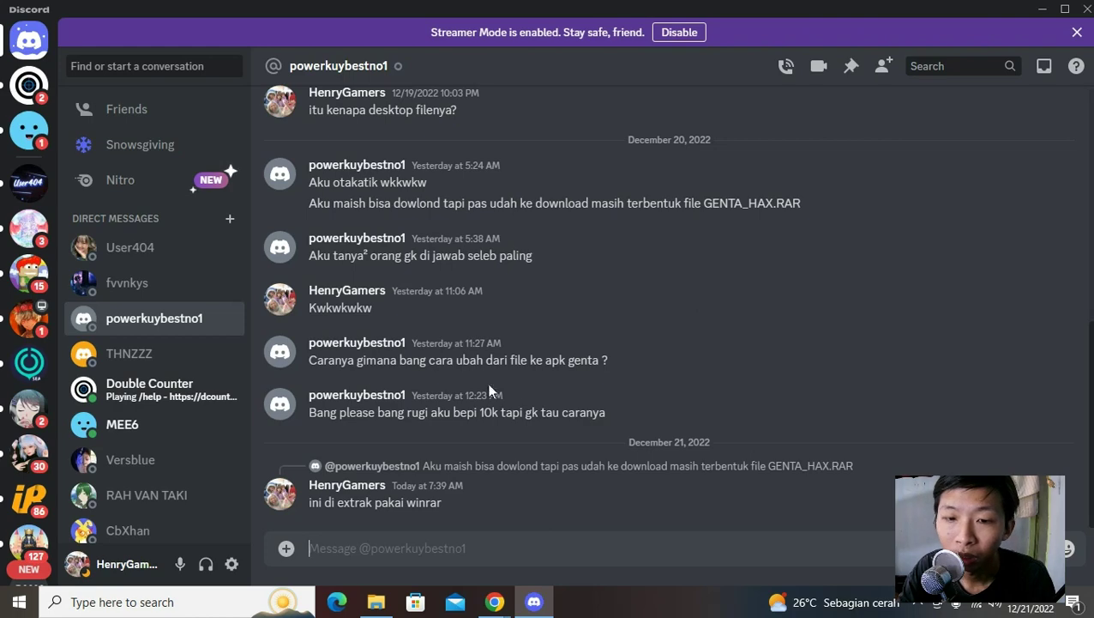
scroll(575, 354, "up", 5)
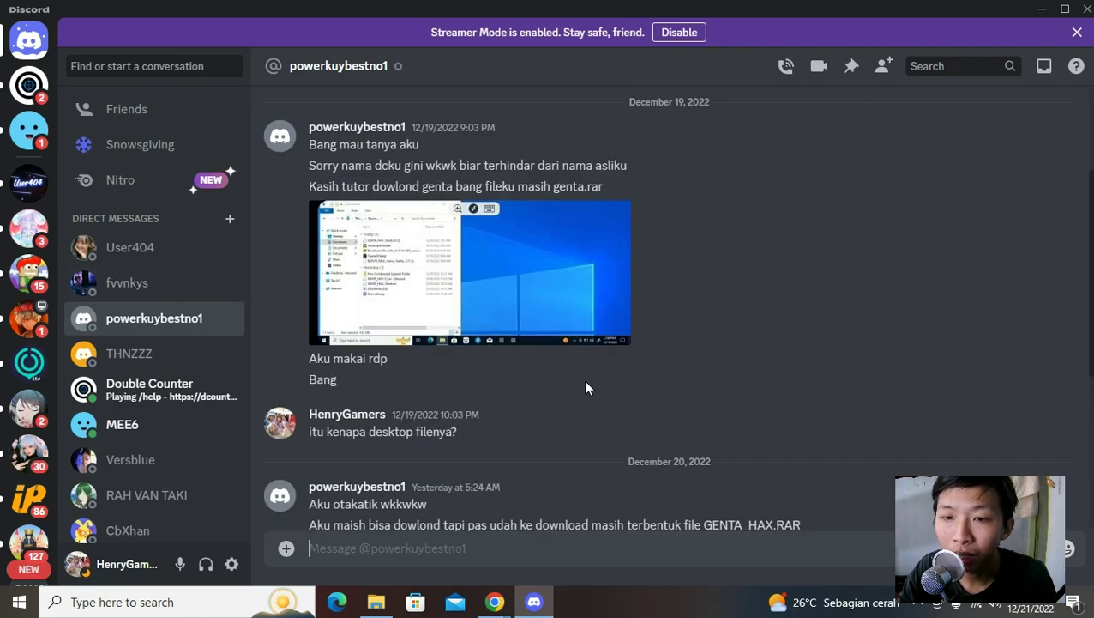
left_click(510, 380)
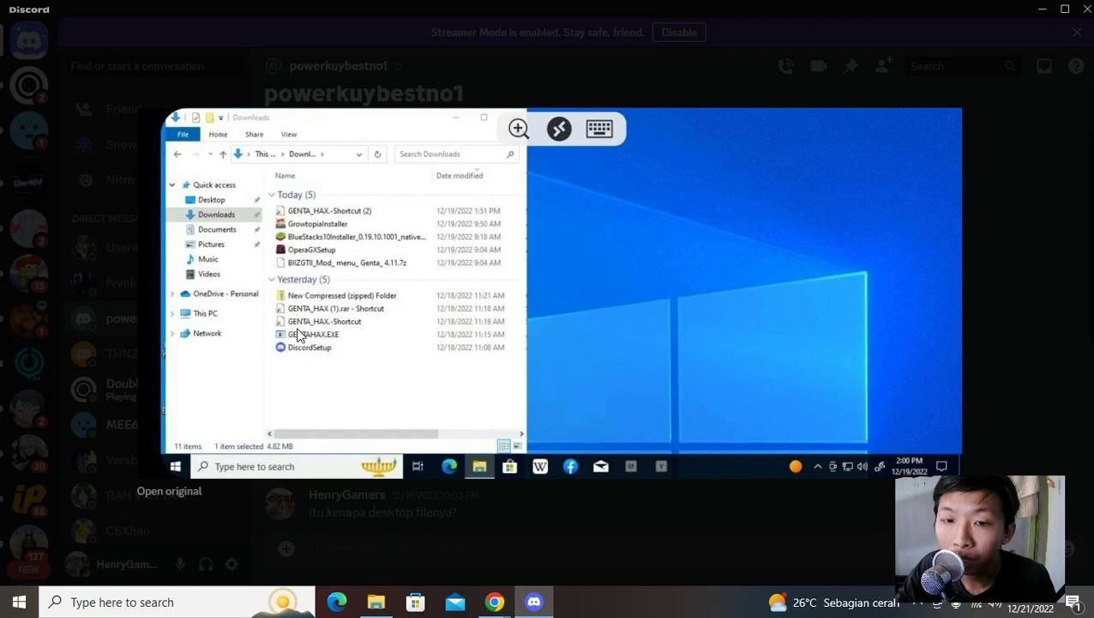
left_click(565, 543)
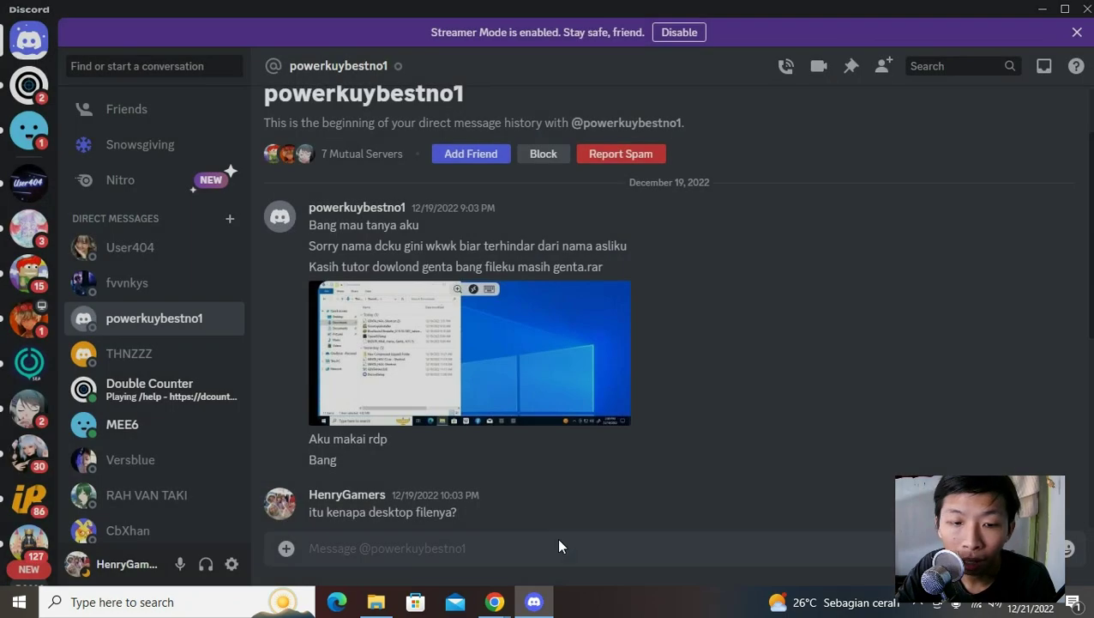
Step: Search Windows for "winrar" to check that the WinRAR app is installed
left_click(122, 602)
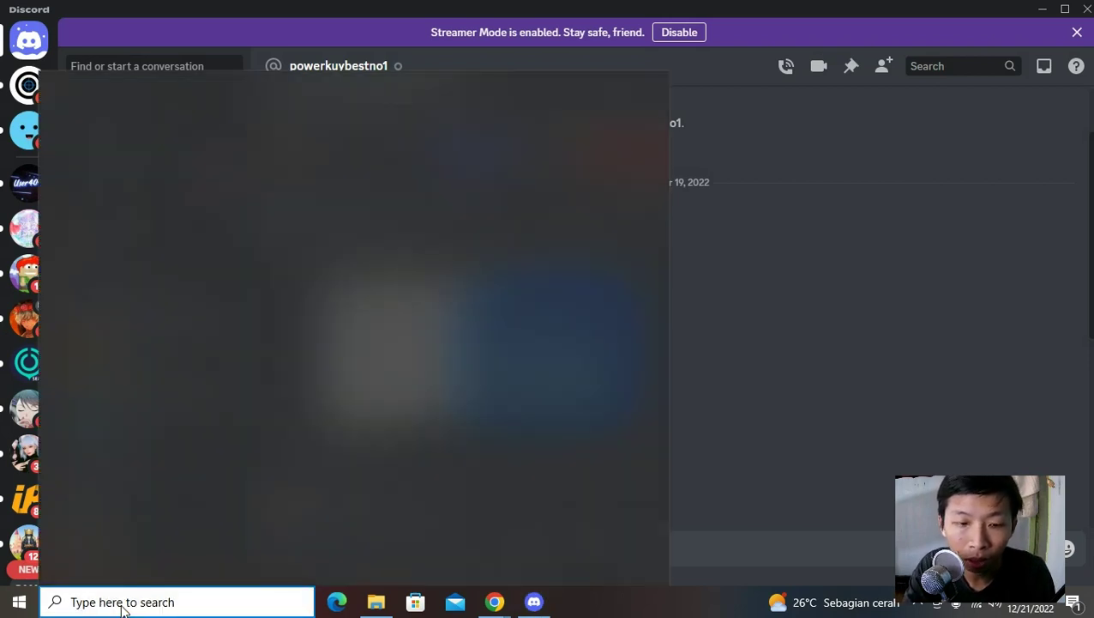
type("winrar")
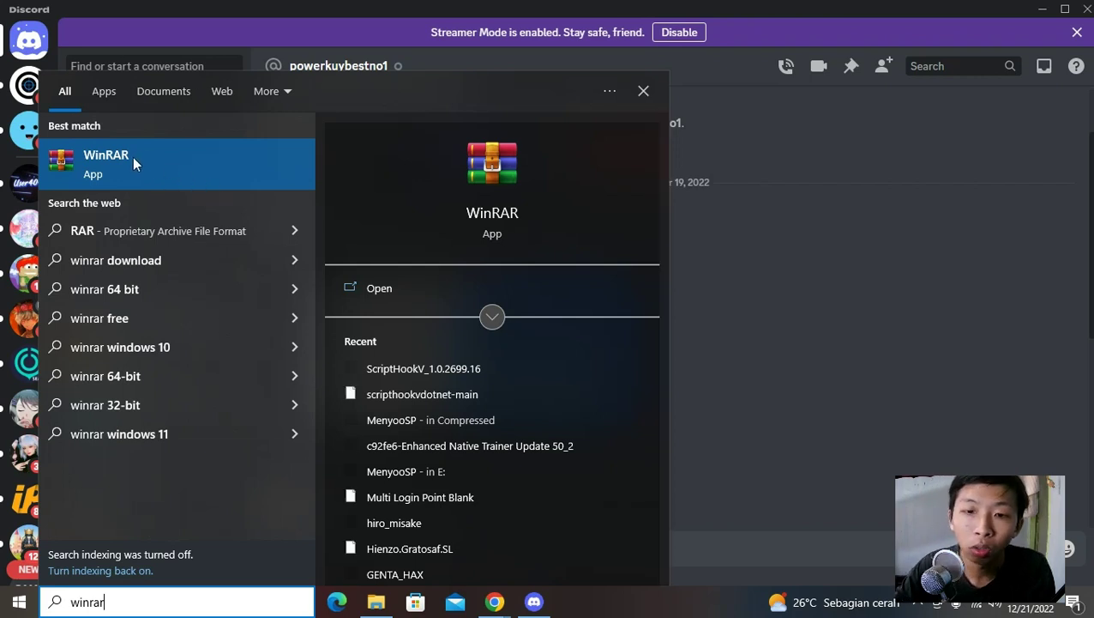
left_click(874, 366)
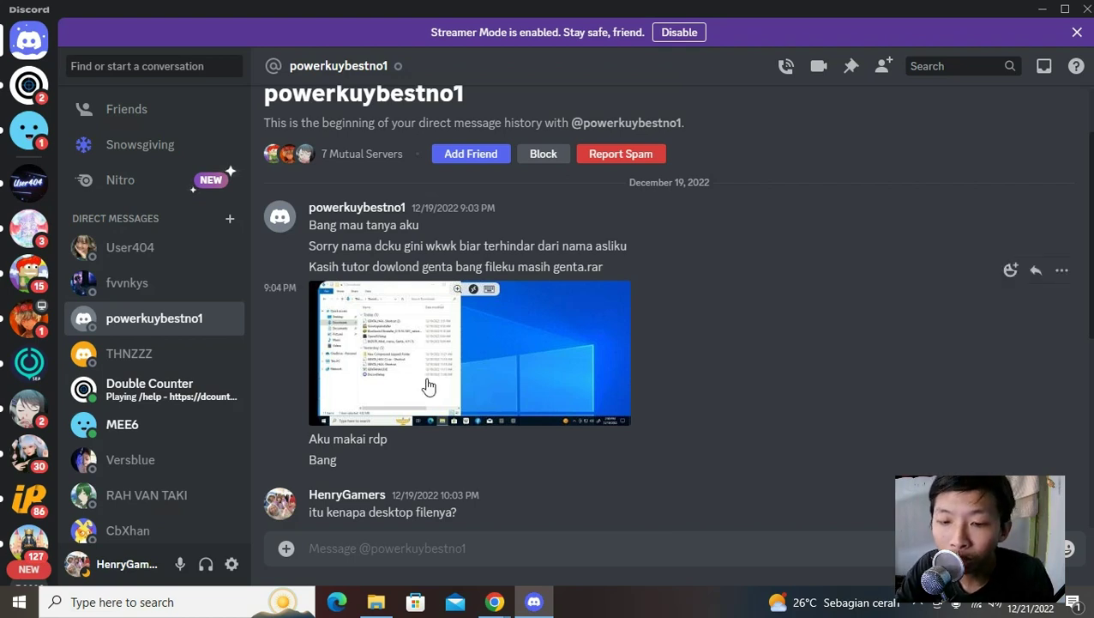
Step: Switch back to the Compressed folder in File Explorer, select the GENTA_HAX archive and minimise Discord
mouse_move(378, 606)
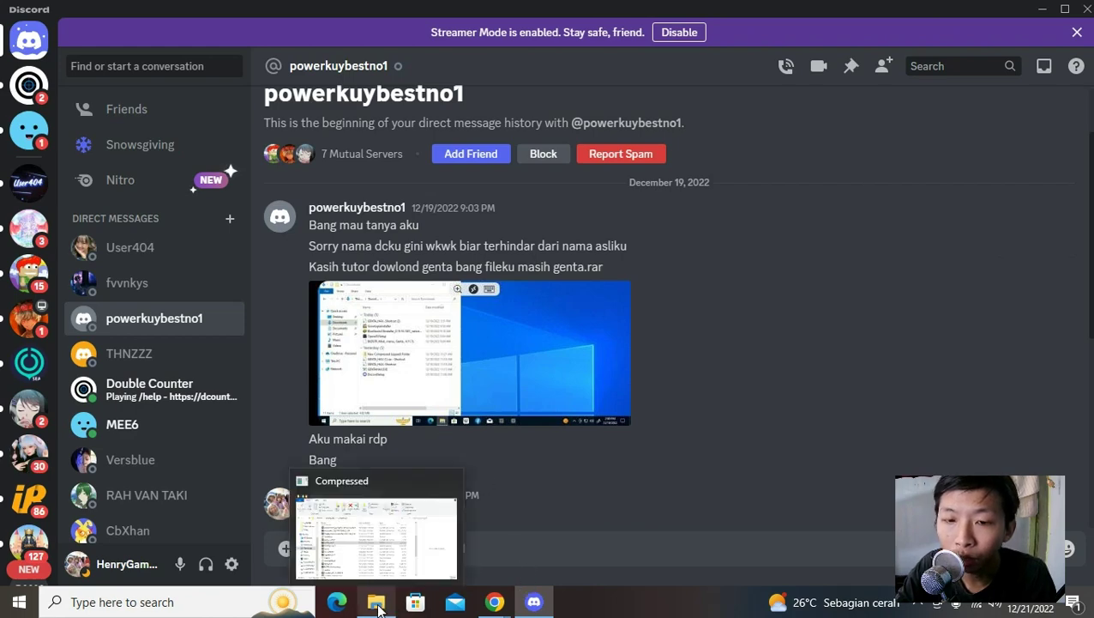
left_click(365, 557)
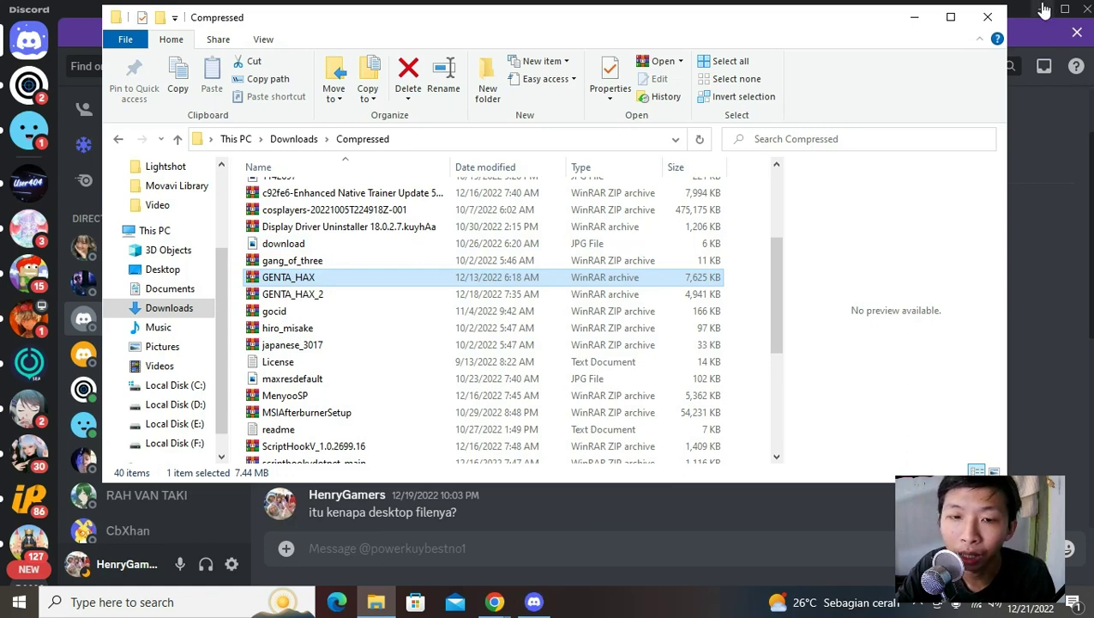
left_click(275, 366)
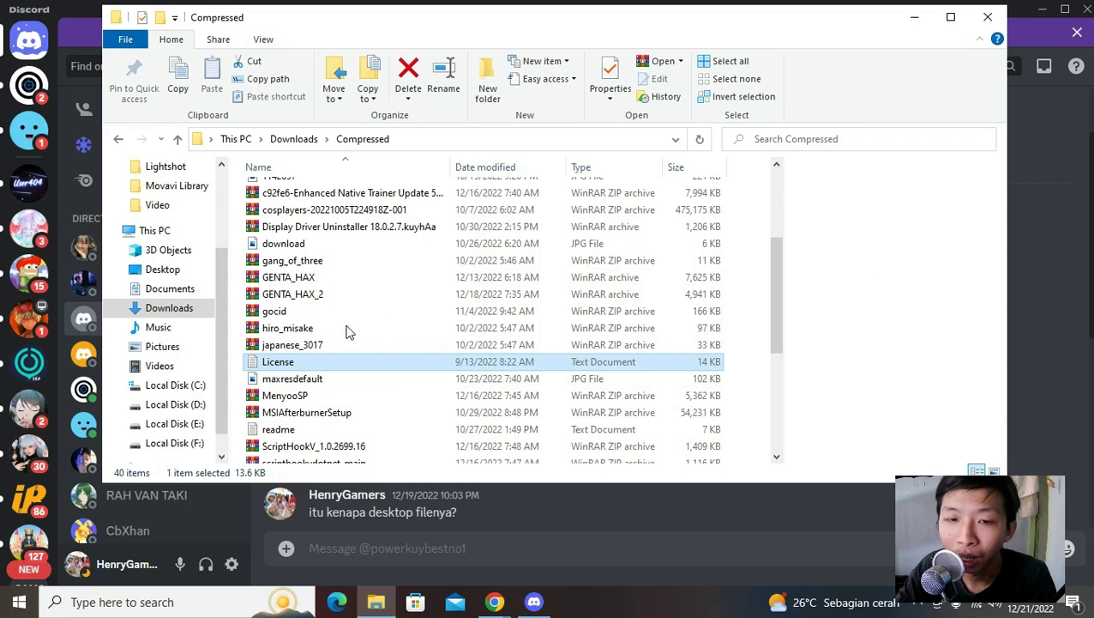
left_click(340, 279)
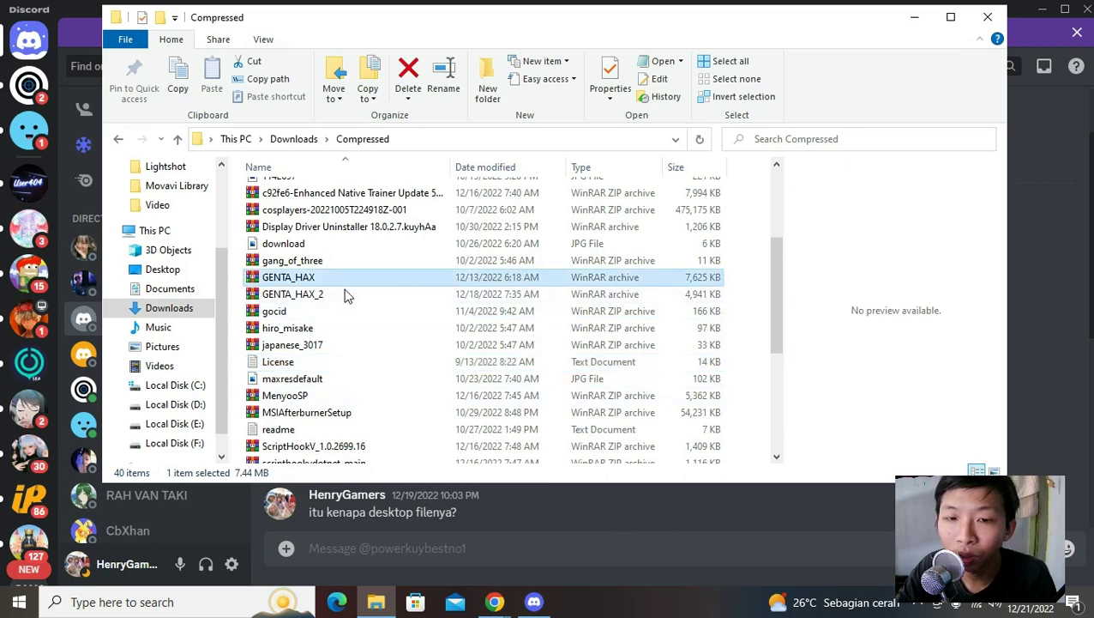
left_click(1046, 19)
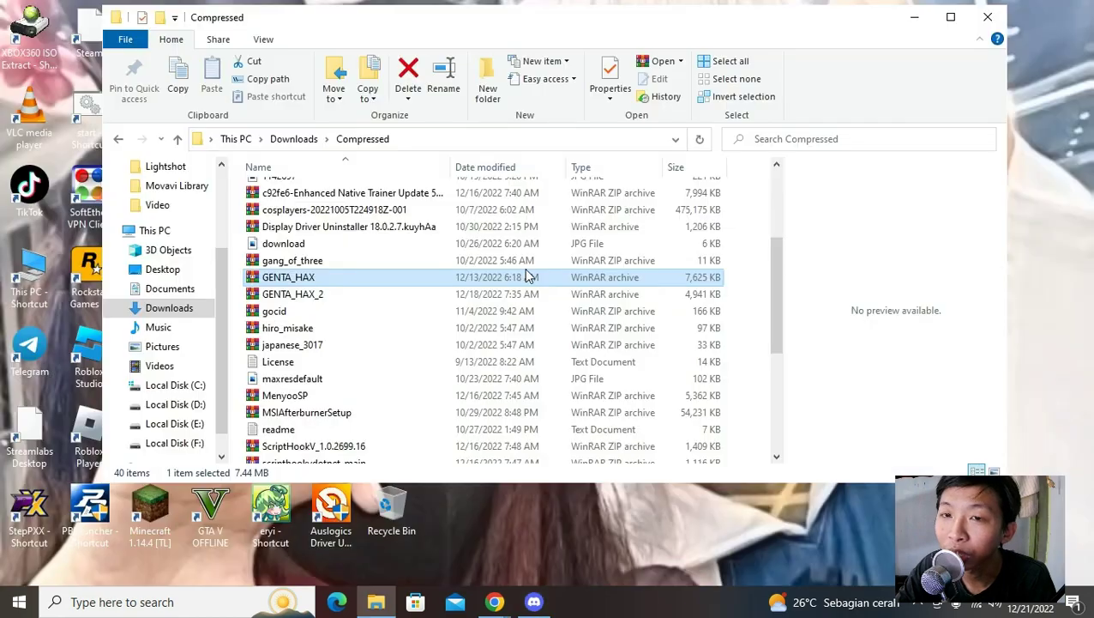
Step: Delete the GENTA_HAX and GENTA_HAX_2 archives from the Compressed folder
left_click_drag(621, 28, 730, 35)
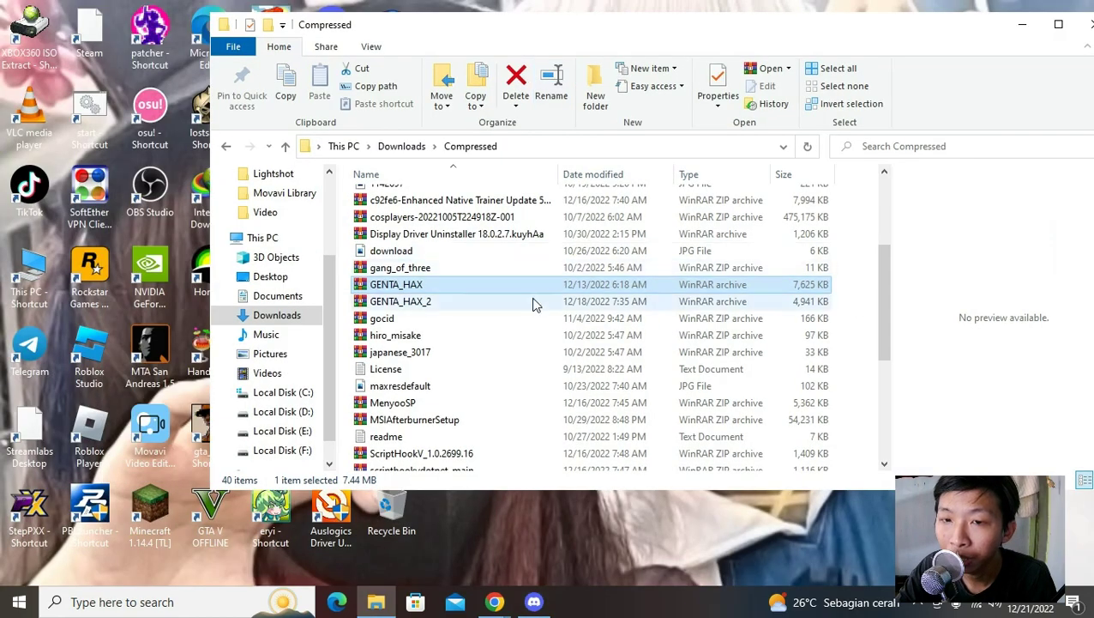
scroll(518, 325, "down", 4)
scroll(489, 326, "up", 4)
scroll(472, 343, "up", 3)
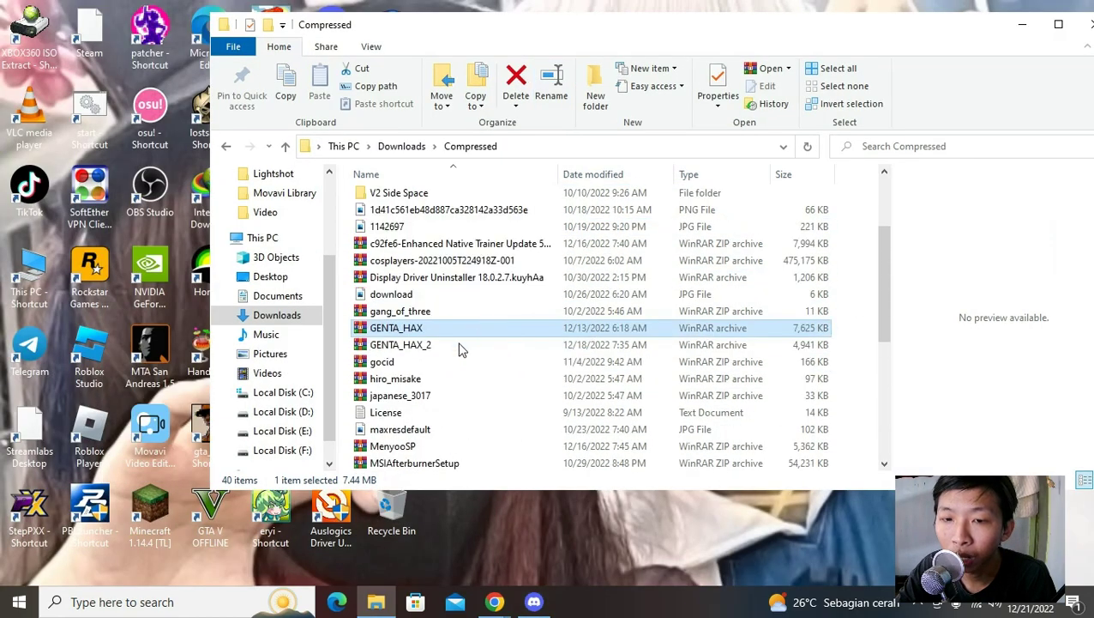
scroll(429, 386, "down", 2)
left_click(420, 362)
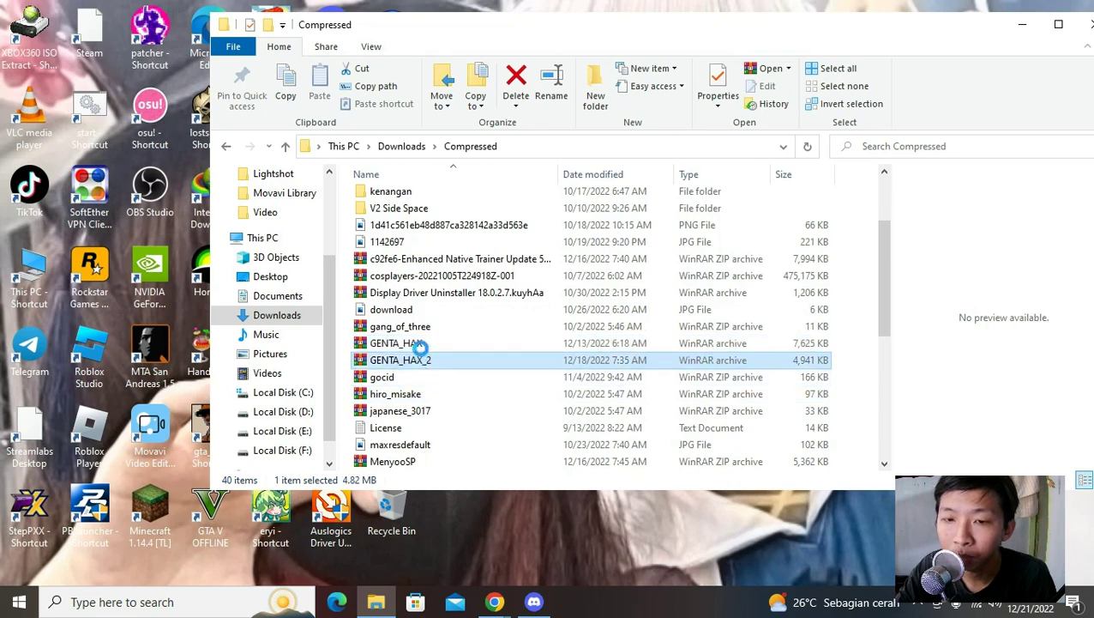
left_click(416, 344, "ctrl")
key("Delete")
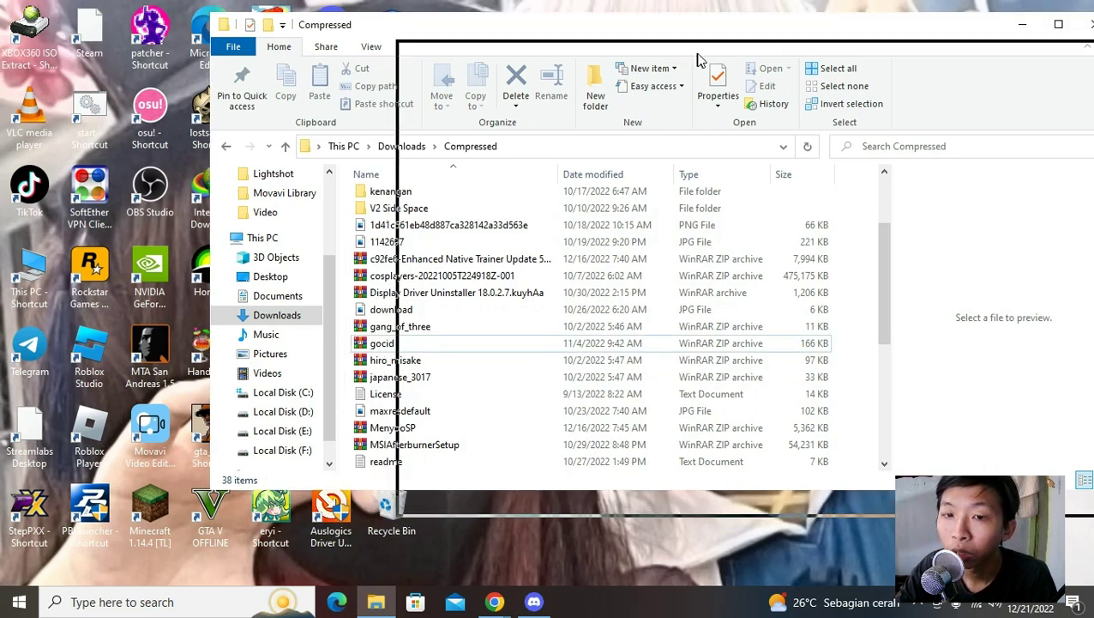
Step: Close the Compressed folder and empty the Recycle Bin
left_click_drag(588, 60, 368, 60)
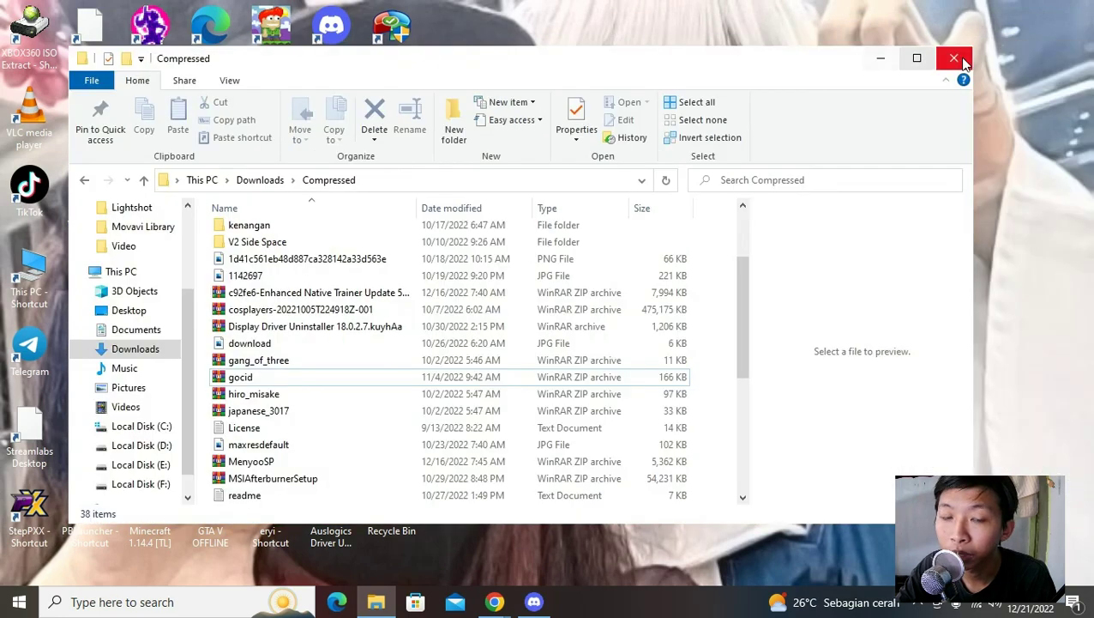
left_click(954, 58)
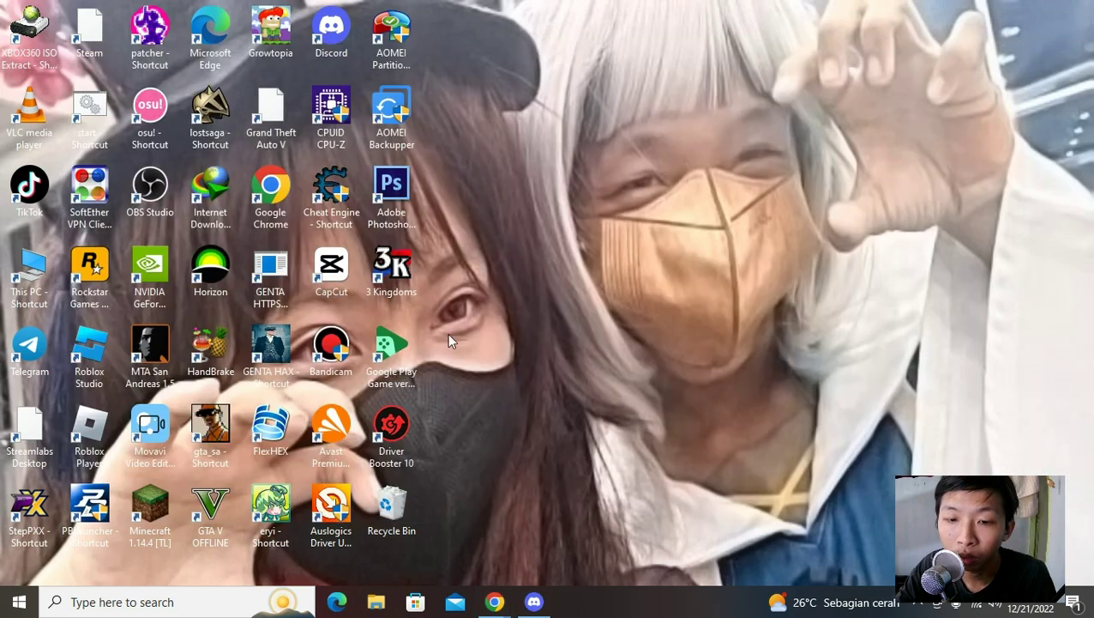
right_click(407, 524)
left_click(491, 387)
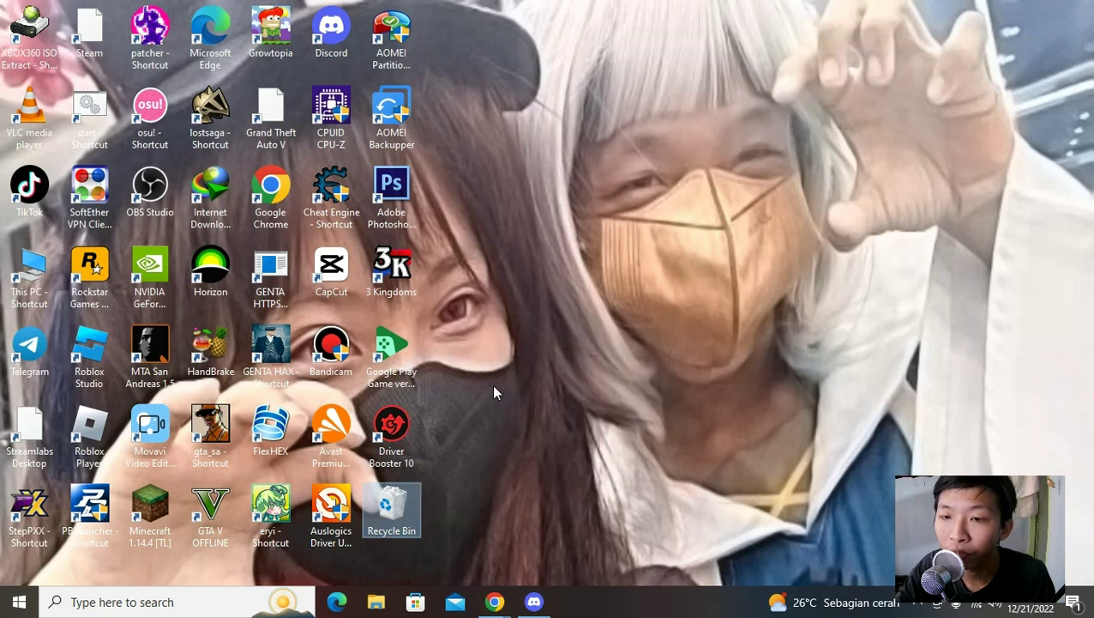
left_click(614, 315)
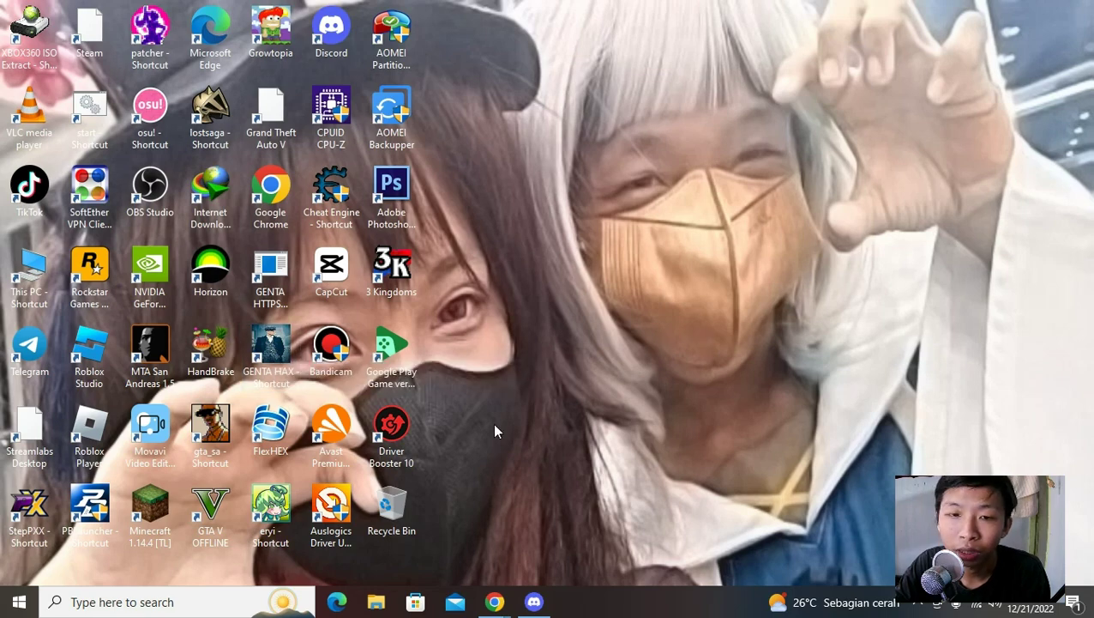
Step: Run the GENTA HAX desktop shortcut as administrator and enter its main window, placing it nearer the middle of the screen
right_click(287, 345)
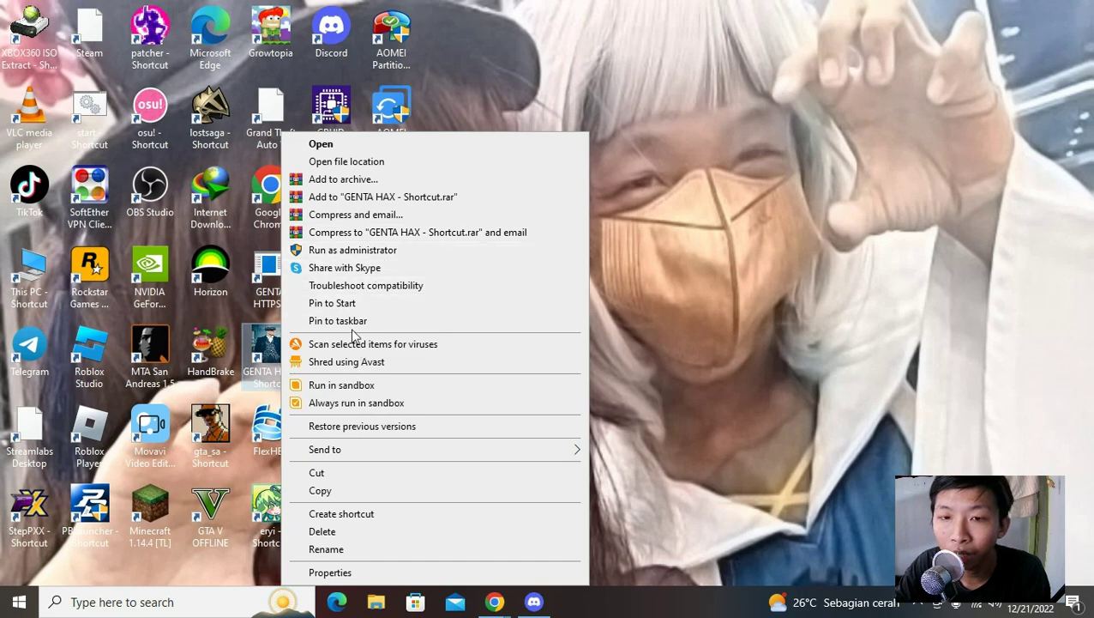
left_click(367, 253)
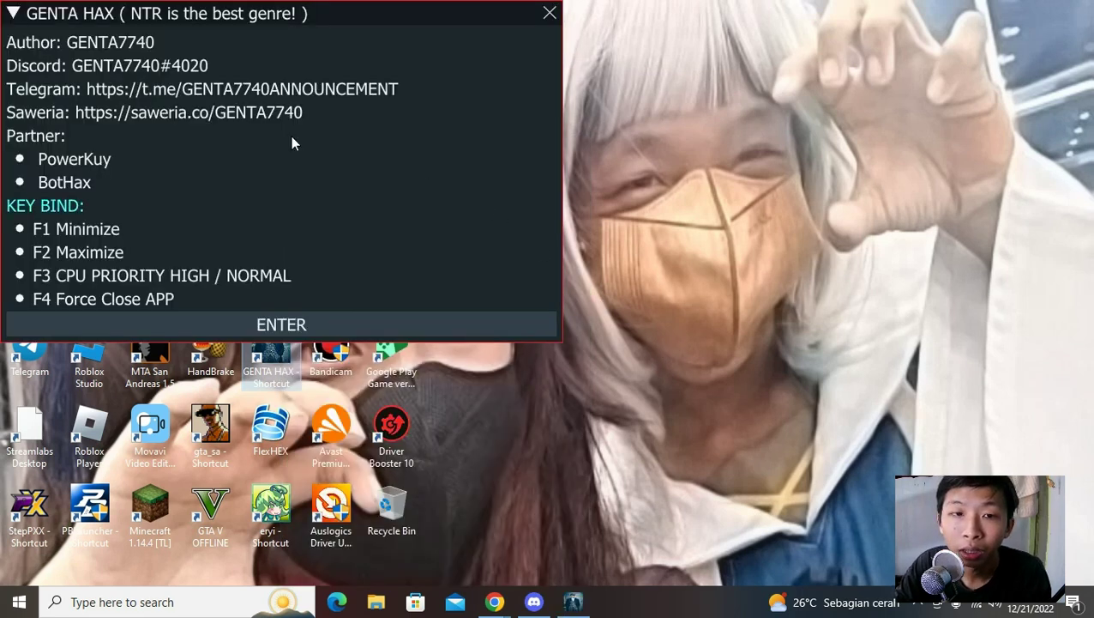
left_click(383, 325)
left_click(317, 95)
left_click_drag(366, 60, 525, 105)
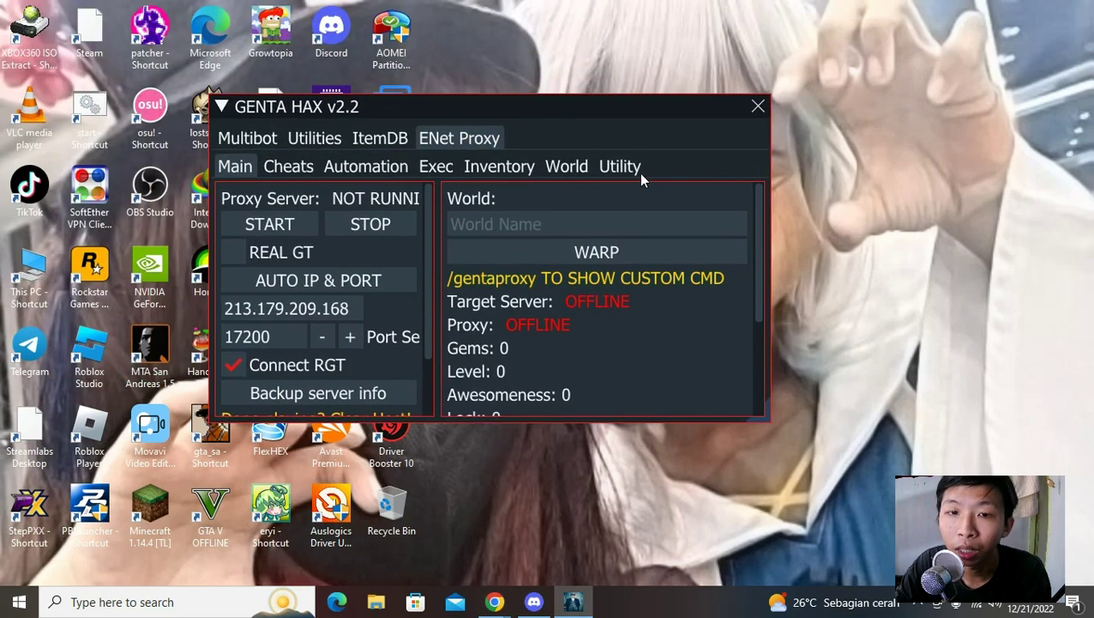
Step: Try 4.20 as the Version Bypass in the ENet Proxy player login data, and restore it to 4.11
left_click(620, 168)
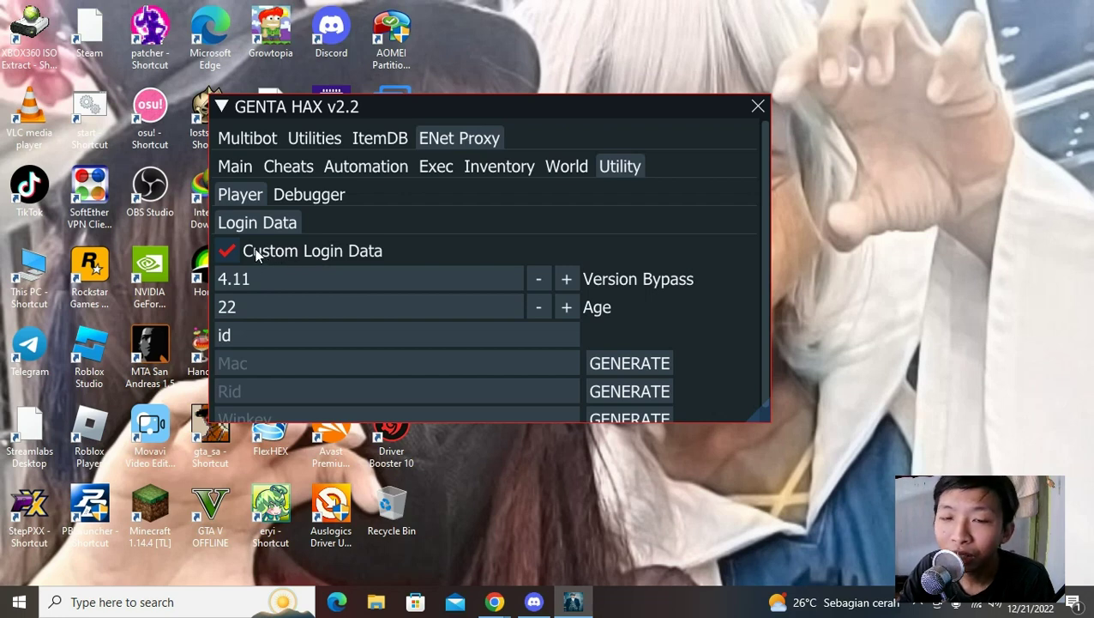
left_click(311, 285)
left_click(310, 286)
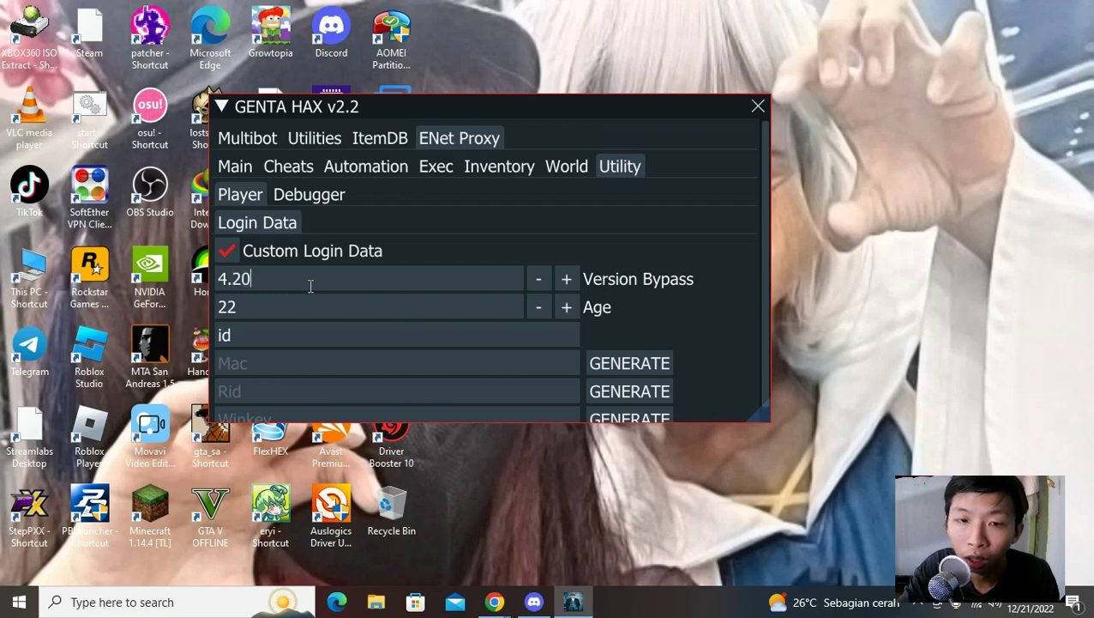
key("BackSpace")
key("BackSpace")
type("10")
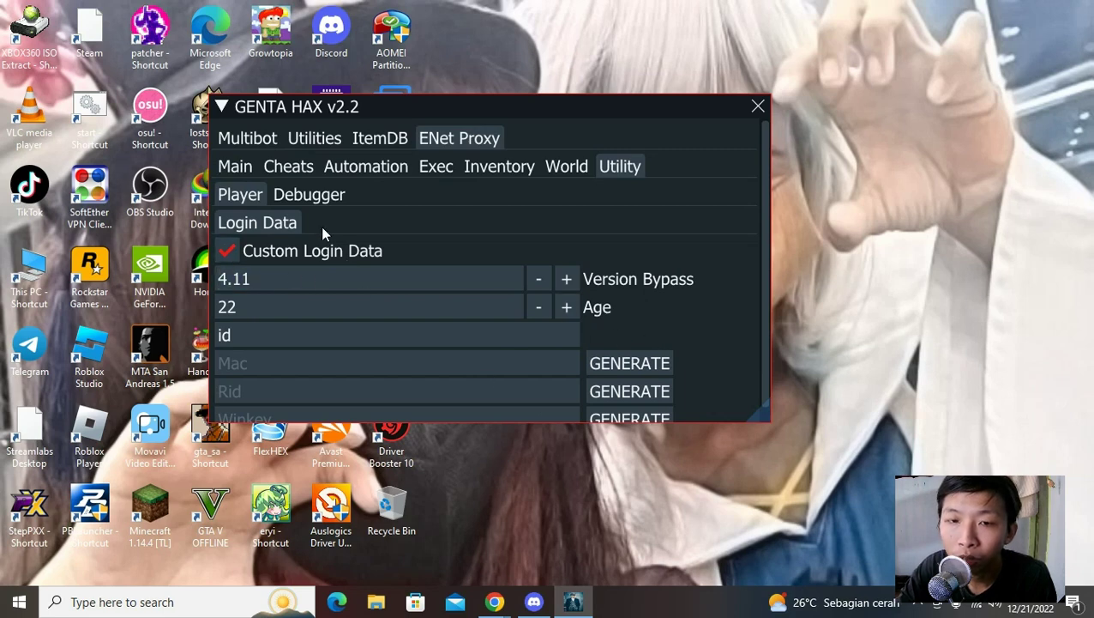
left_click(288, 196)
left_click(236, 197)
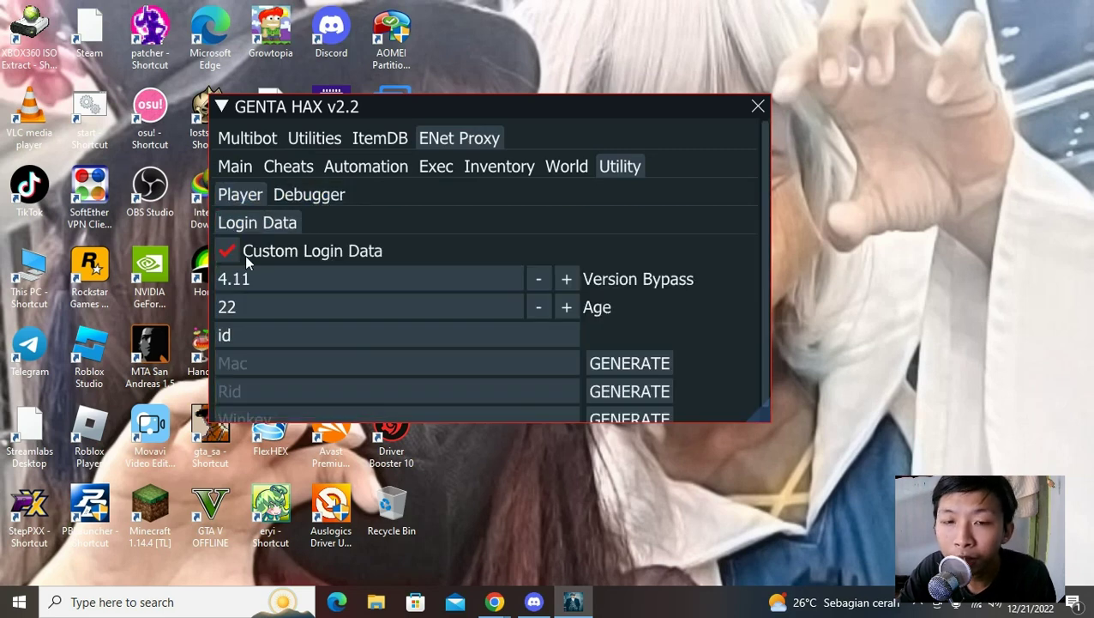
left_click(316, 281)
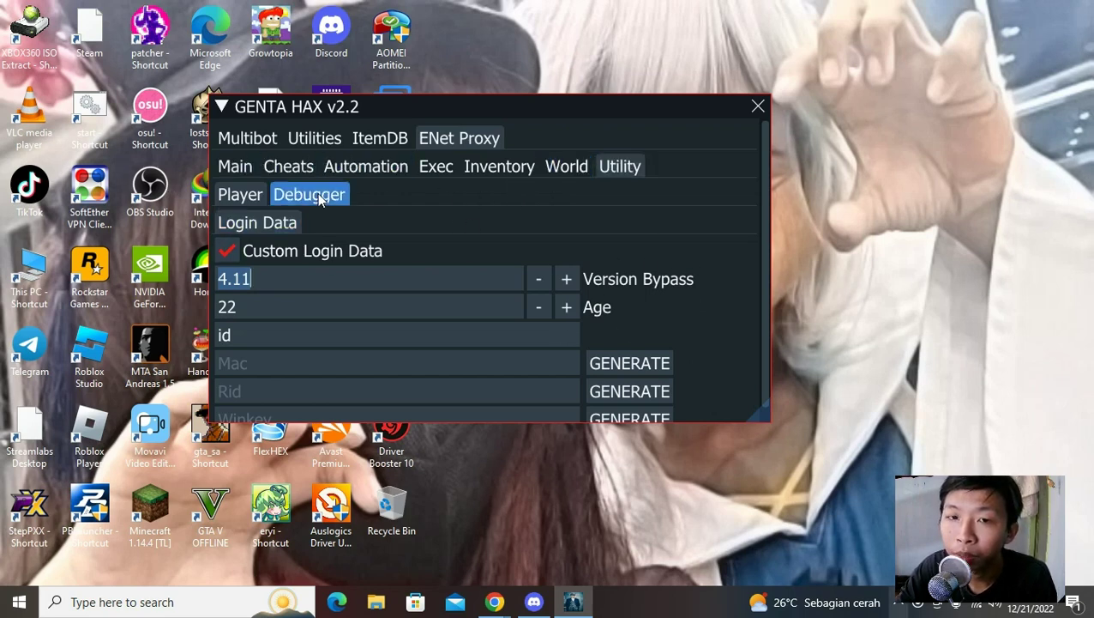
Step: Look through the ENet Proxy World, Utility and Automation pages, including the Haoshoku Haki, PNB, Collect, Spam and Drop options
left_click(562, 171)
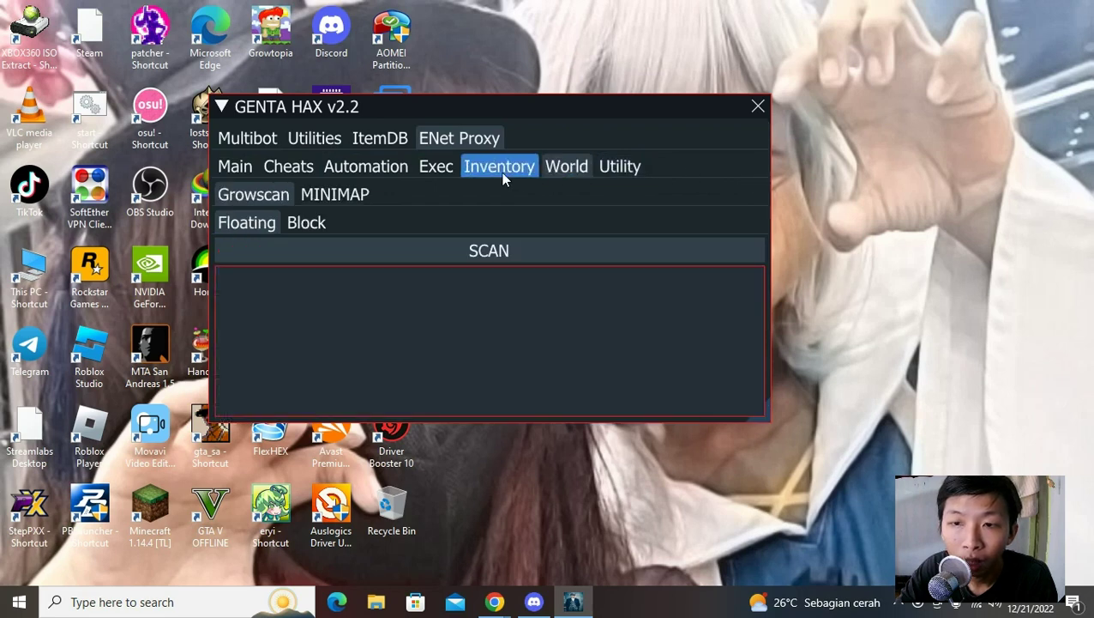
left_click(616, 168)
left_click(402, 165)
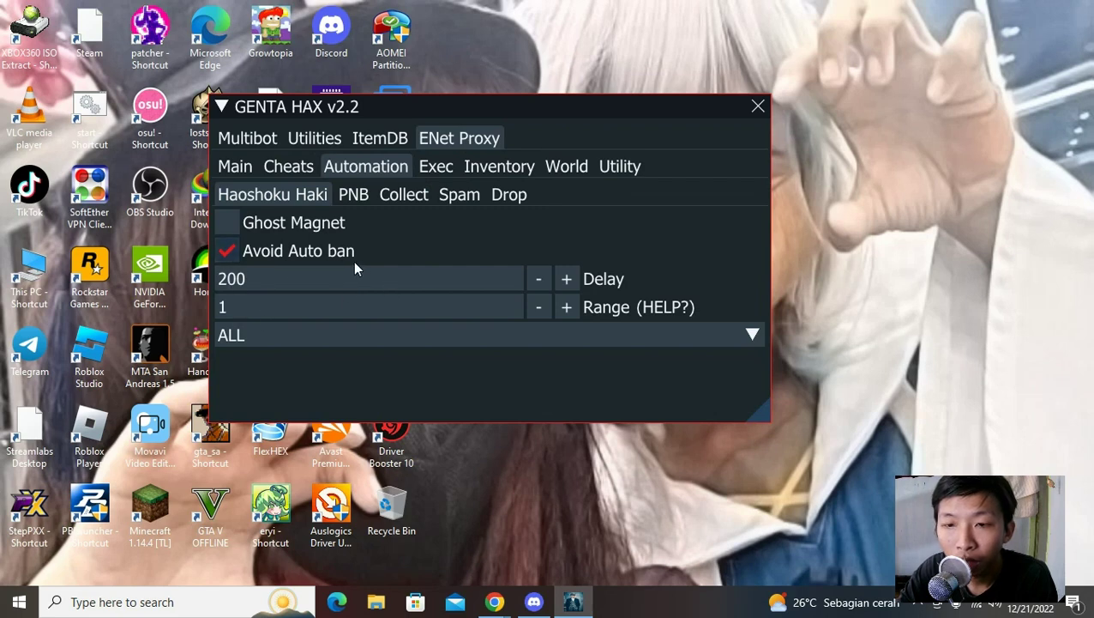
left_click(344, 199)
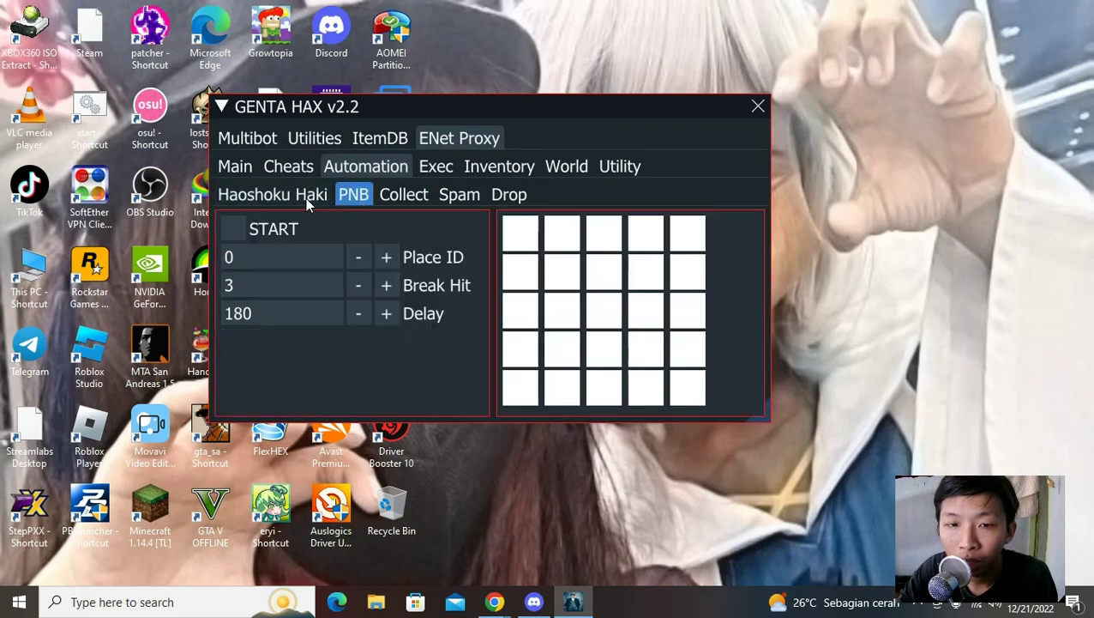
left_click(306, 197)
left_click(404, 194)
left_click(460, 194)
left_click(417, 197)
left_click(477, 196)
left_click(509, 195)
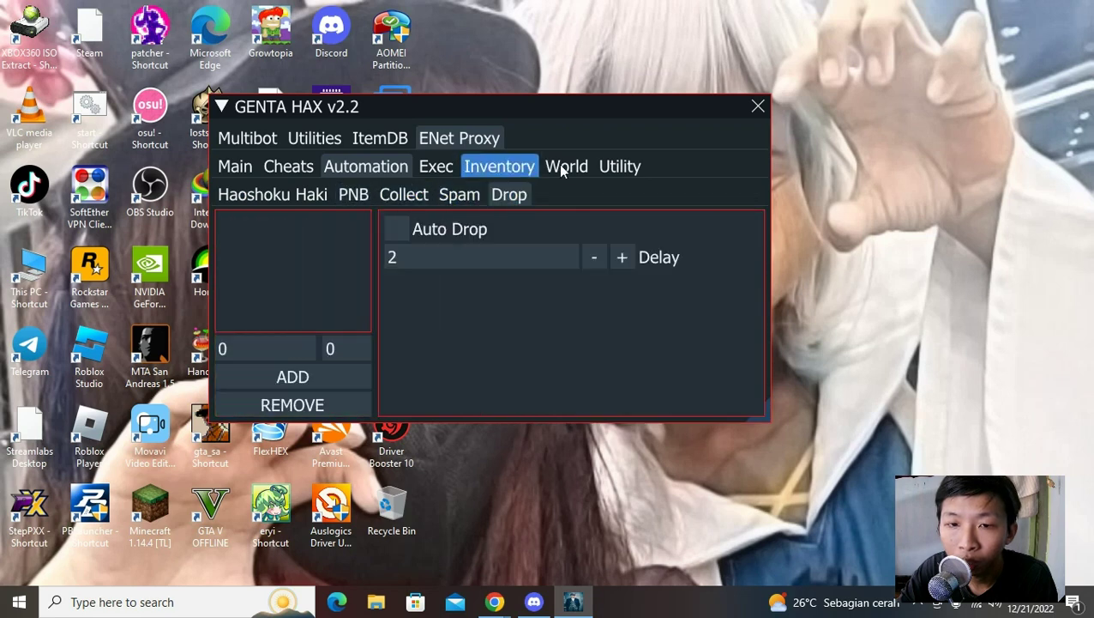
Step: Look through the ENet Proxy World, Inventory, Automation and Exec pages, including the Exec text editor and utility views
left_click(566, 167)
left_click(468, 168)
left_click(435, 166)
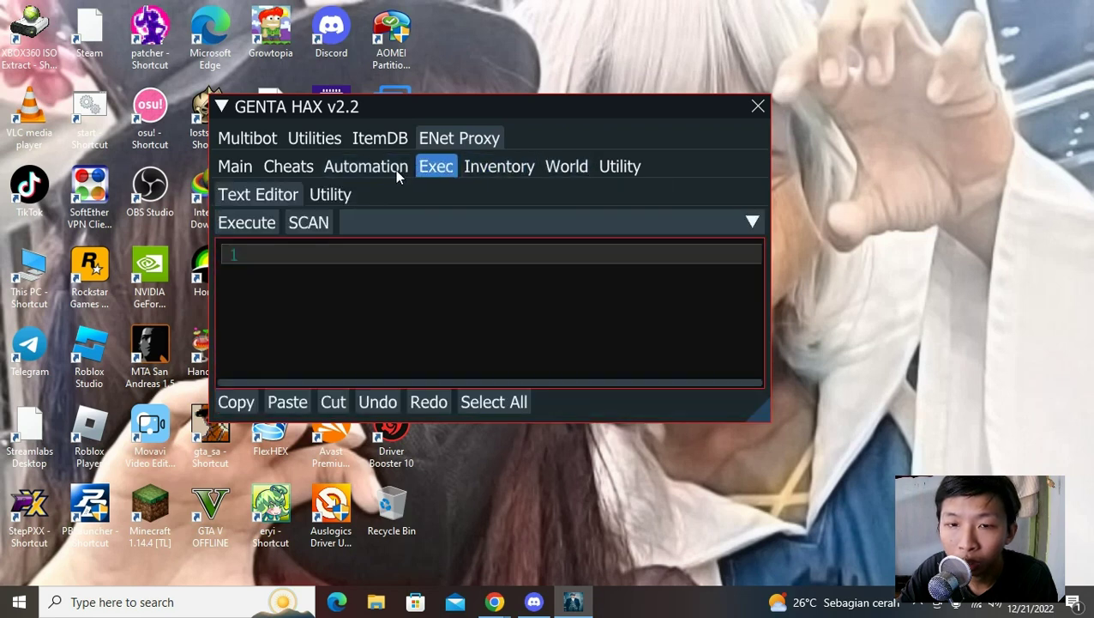
left_click(391, 168)
left_click(436, 167)
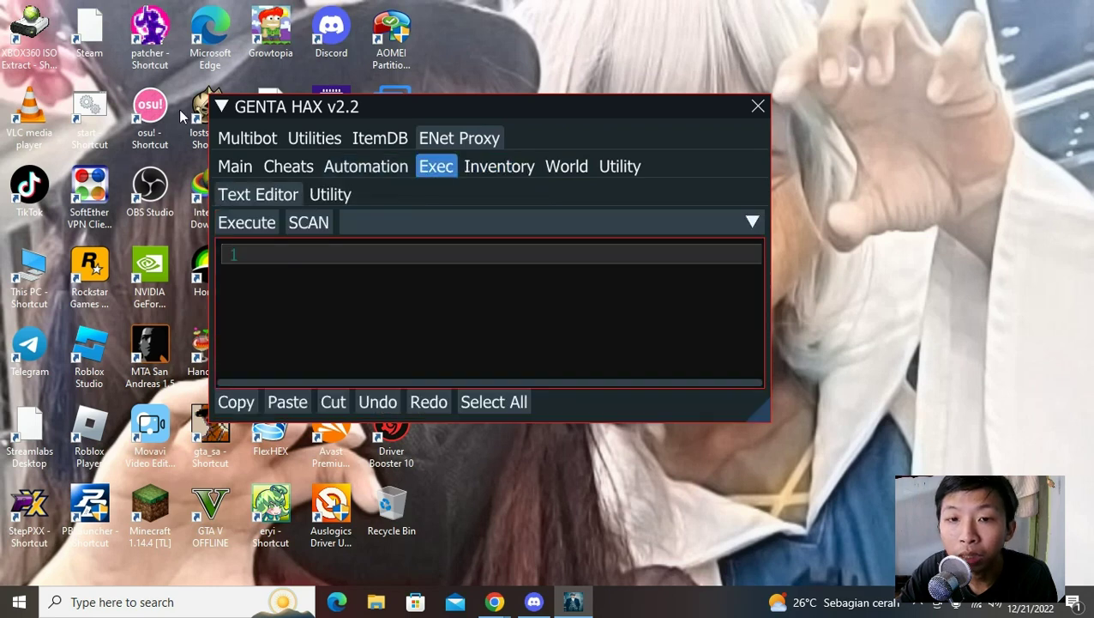
left_click(330, 195)
left_click(257, 195)
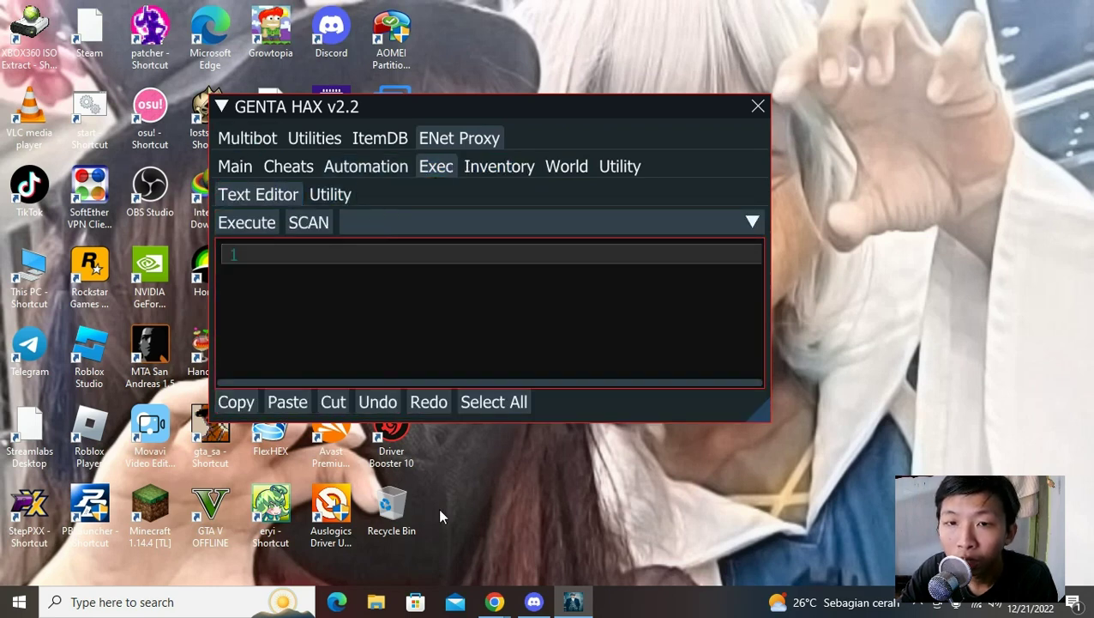
Step: Review the ItemDB page, the Utilities settings, calculator, SOCKS5 checker and Serverdata checker, and the Multibot page
left_click(380, 138)
left_click(315, 140)
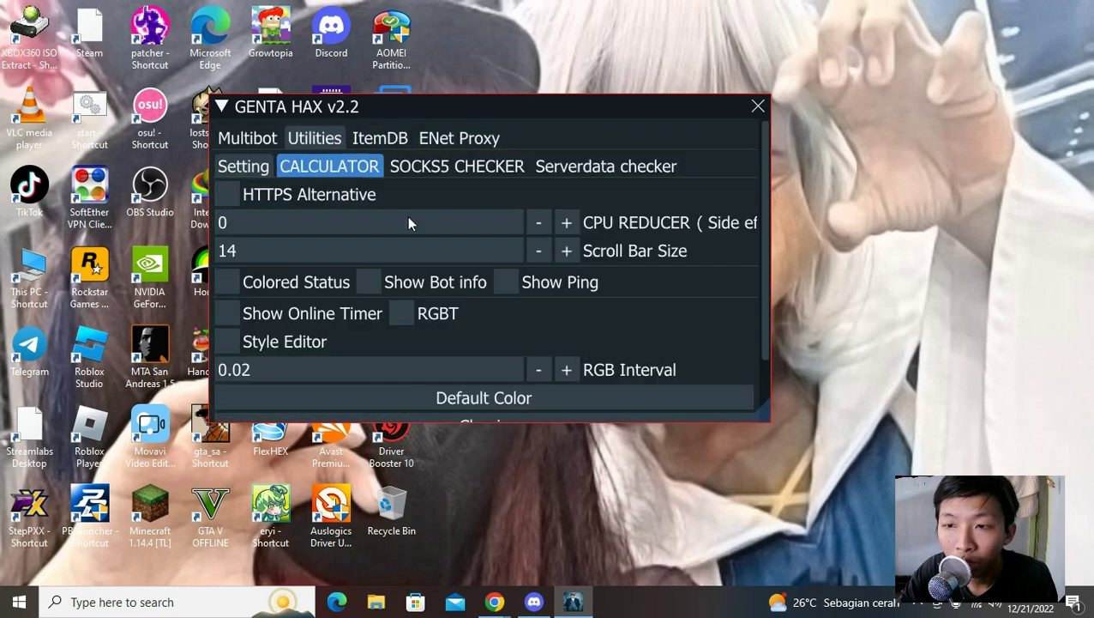
left_click_drag(768, 242, 761, 176)
left_click(378, 166)
left_click(458, 166)
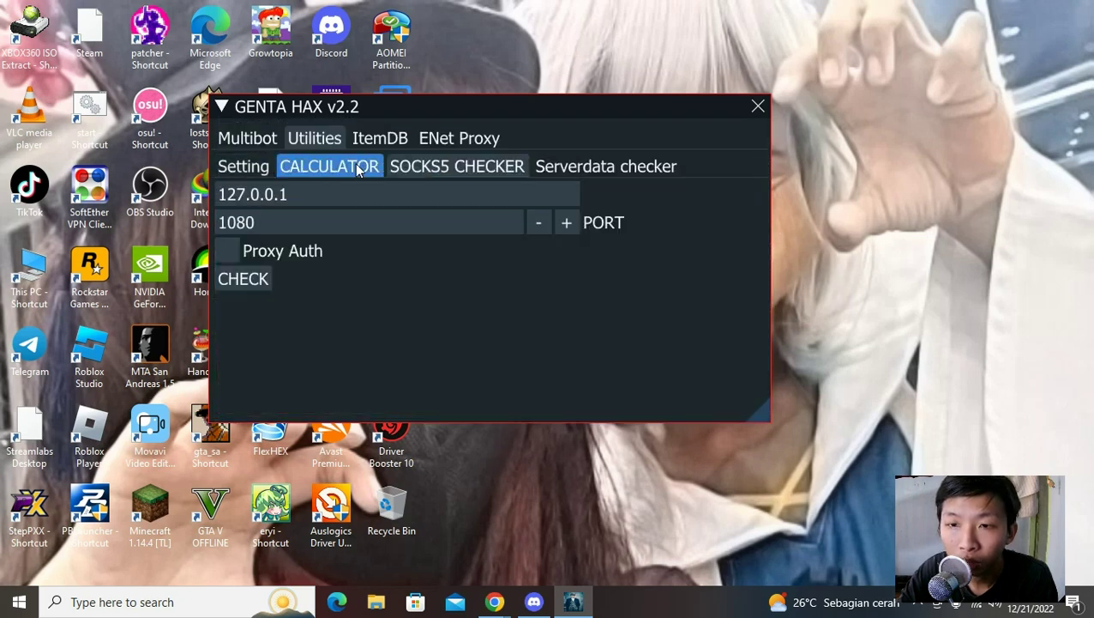
left_click(329, 166)
left_click(569, 170)
left_click(457, 167)
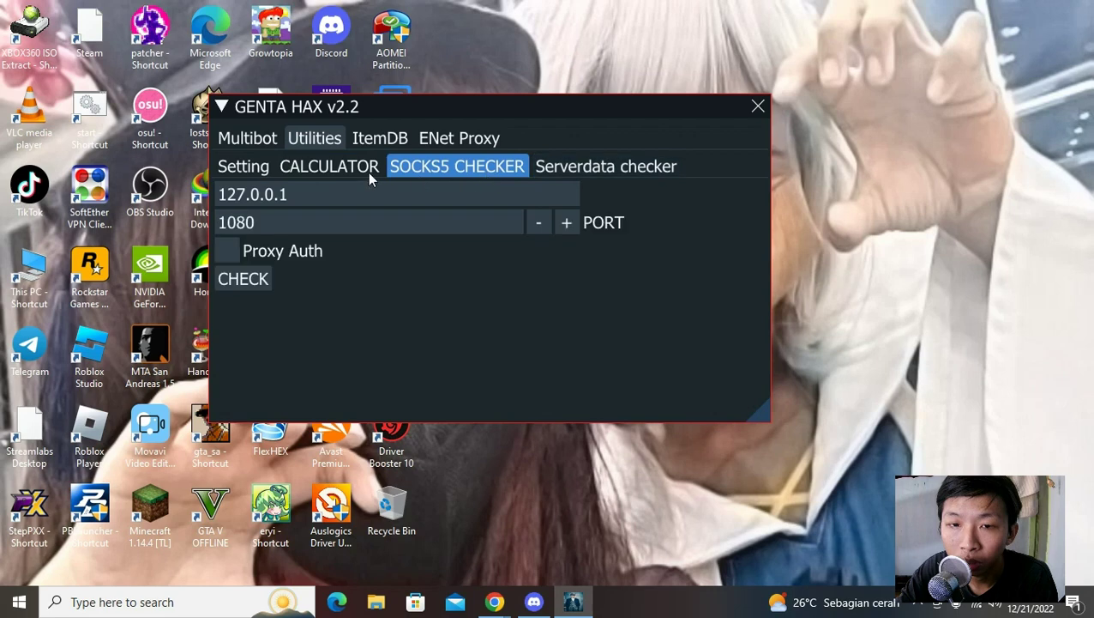
left_click(330, 167)
left_click(243, 166)
scroll(666, 303, "down", 2)
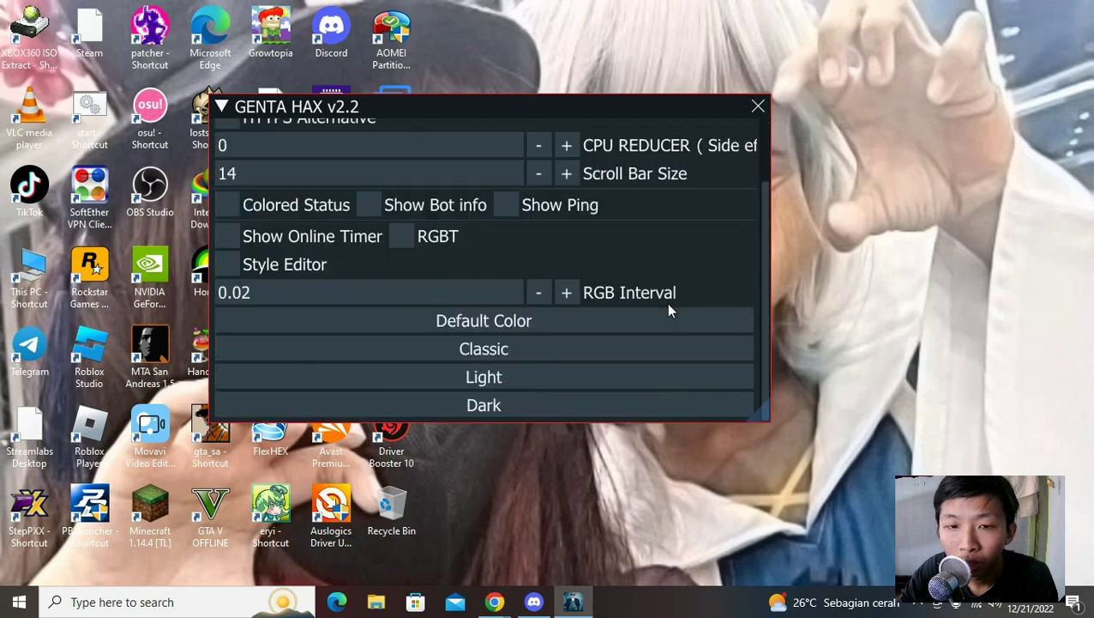
scroll(631, 343, "up", 2)
left_click(247, 138)
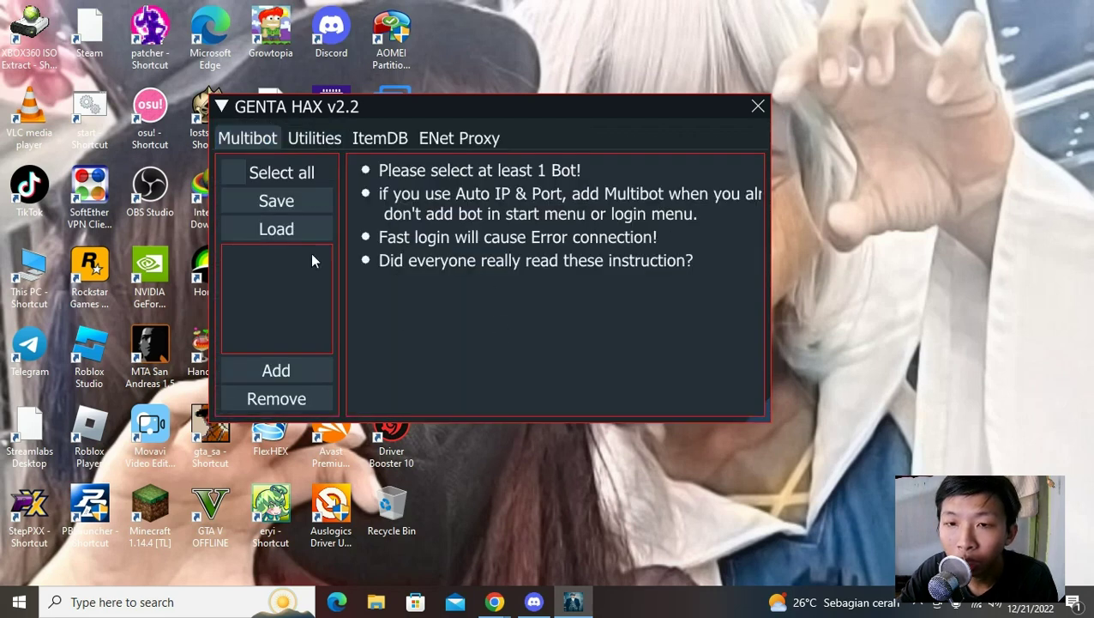
Step: Turn Anti Gravity off and Skip Update on in the ENet Proxy essential cheats
left_click(459, 138)
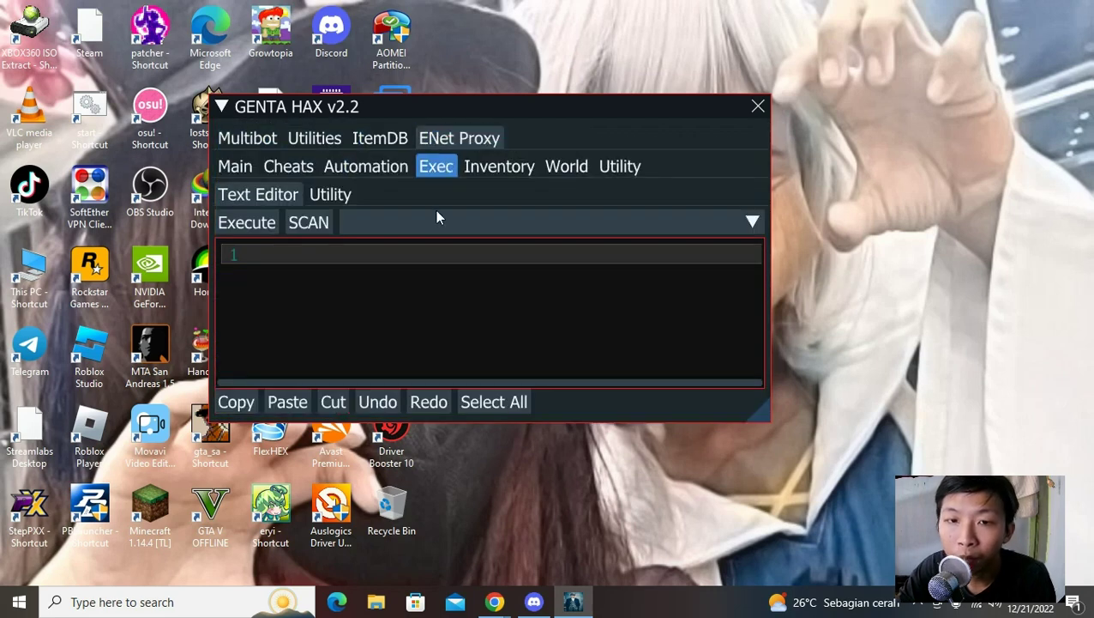
left_click(269, 168)
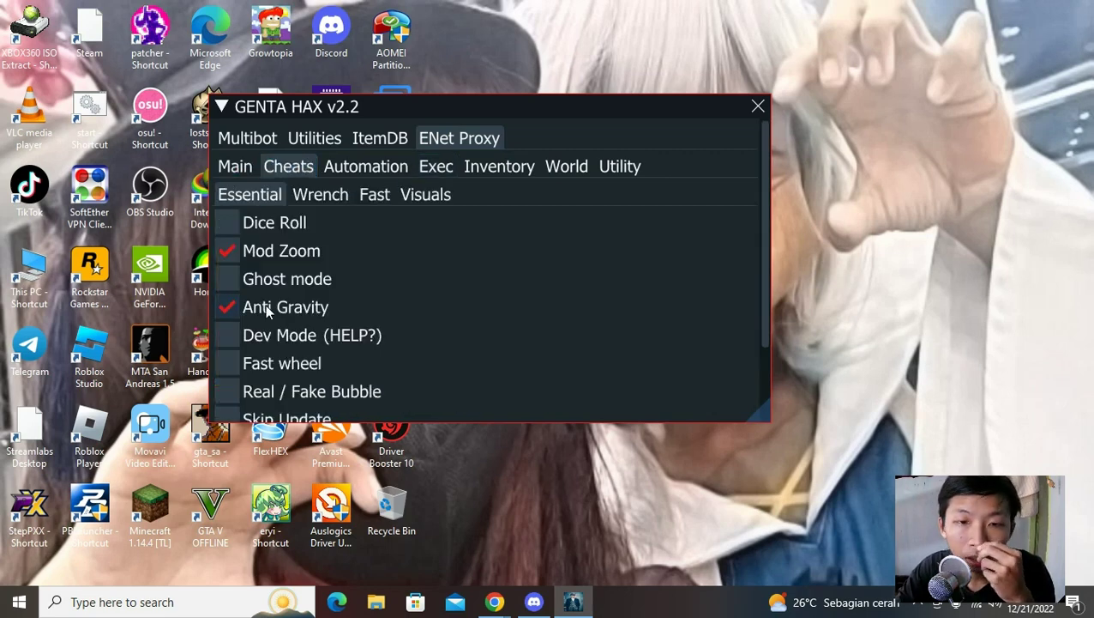
scroll(474, 319, "down", 2)
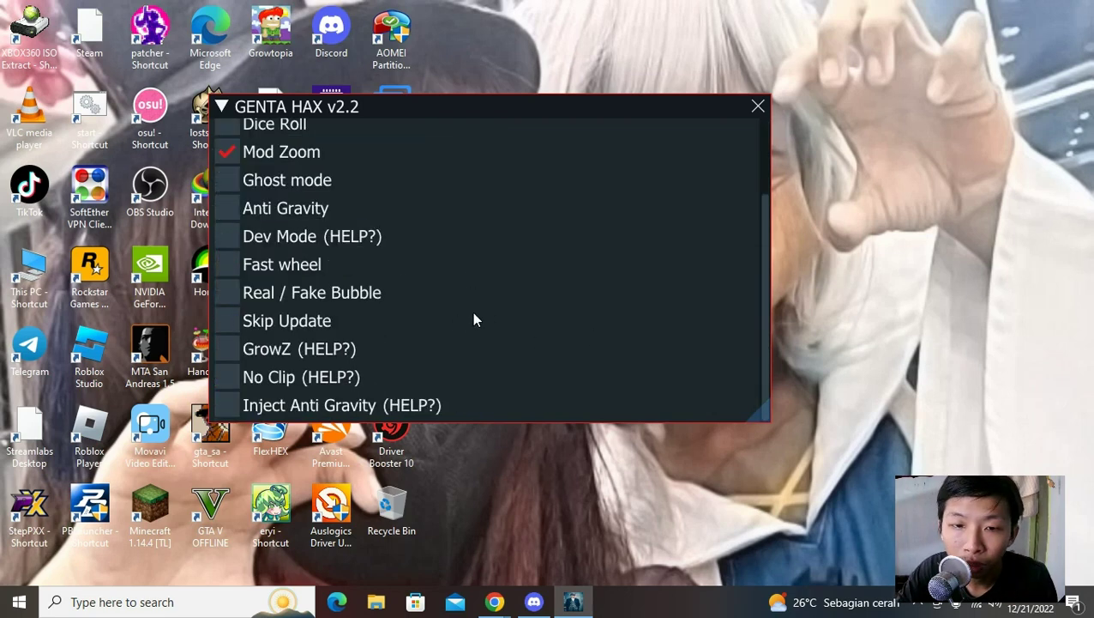
left_click(319, 329)
scroll(489, 339, "up", 2)
scroll(429, 335, "down", 2)
scroll(343, 283, "up", 2)
scroll(296, 249, "down", 2)
scroll(360, 251, "up", 2)
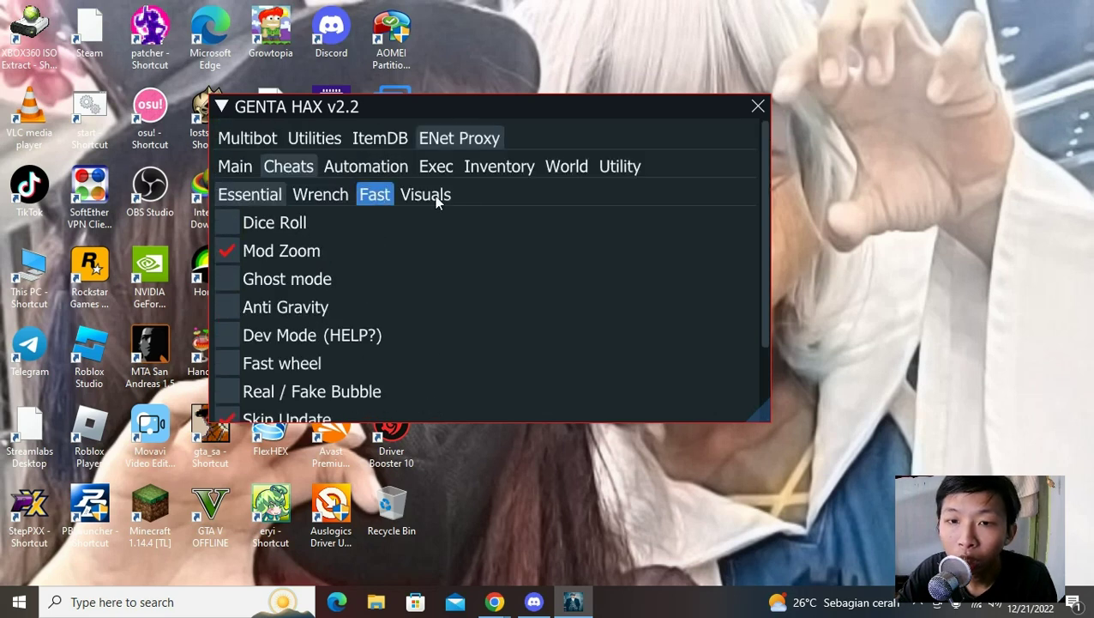
Step: Set the PNB automation to Place ID 454 and Break Hit 6, and mark the two tiles right of the grid's centre
left_click(370, 165)
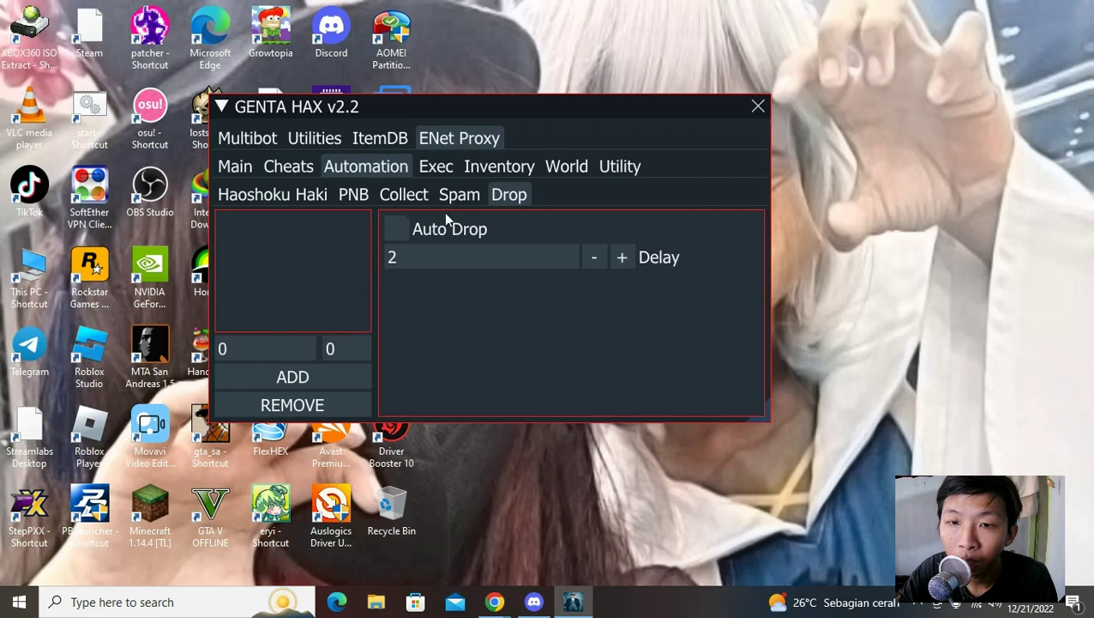
left_click(353, 194)
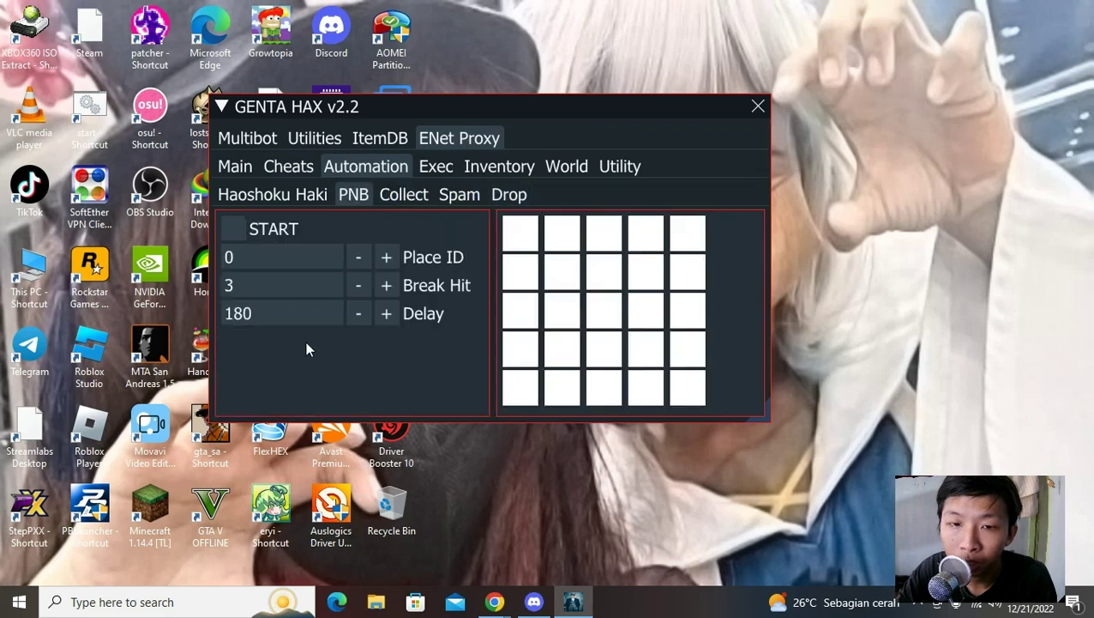
type("454")
left_click(249, 286)
type("6")
left_click(660, 315)
left_click(688, 310)
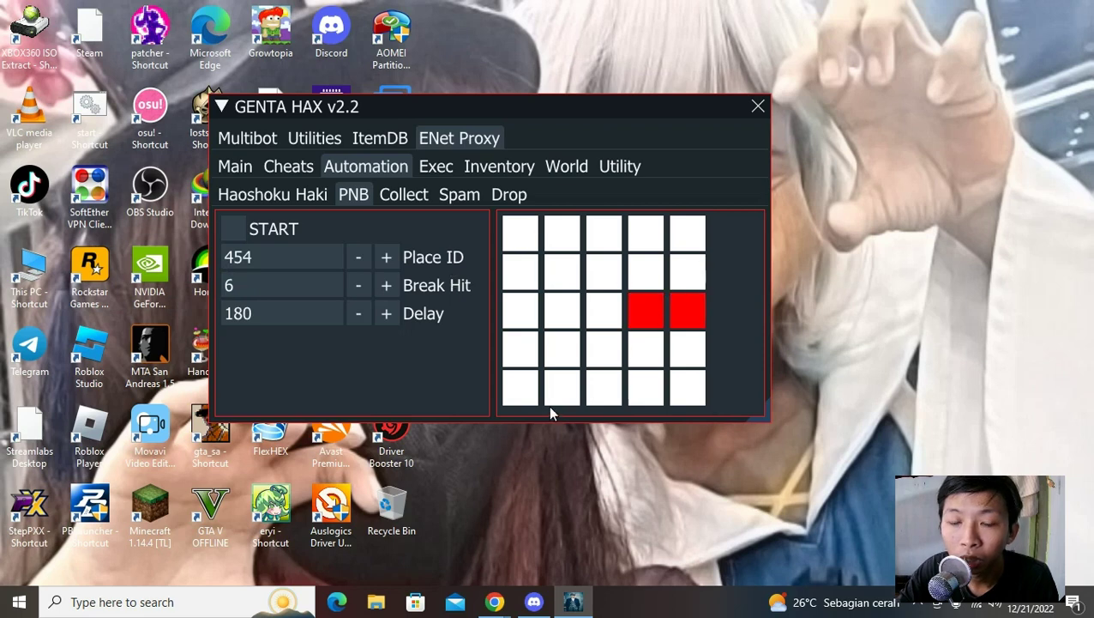
Step: Compare the automation's Collect options with the PNB settings
left_click(413, 193)
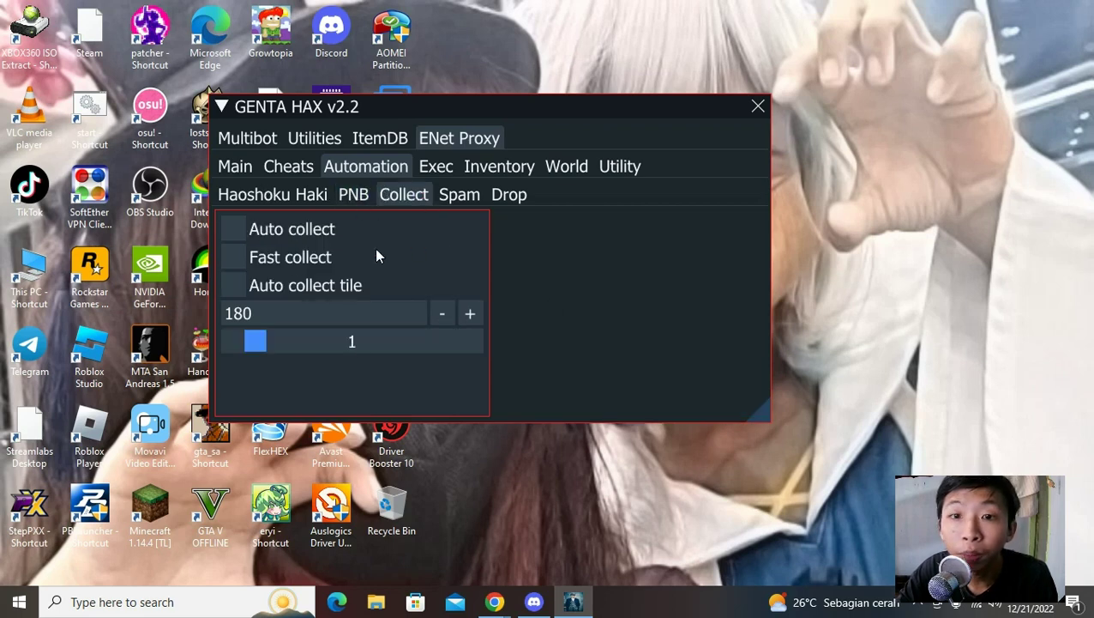
left_click(357, 195)
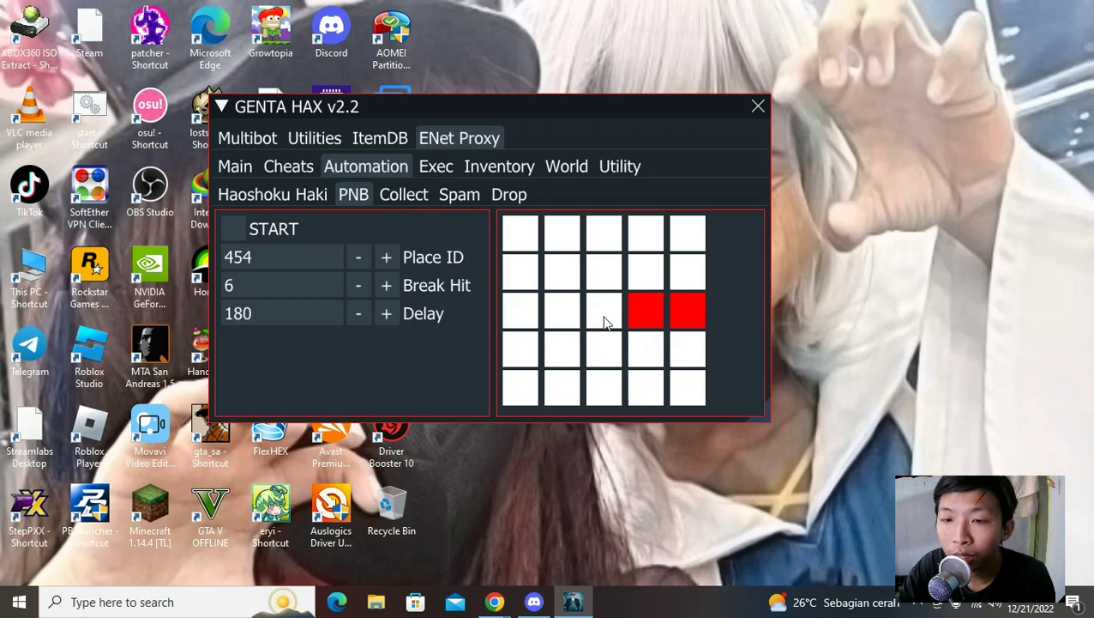
left_click(398, 196)
left_click(359, 196)
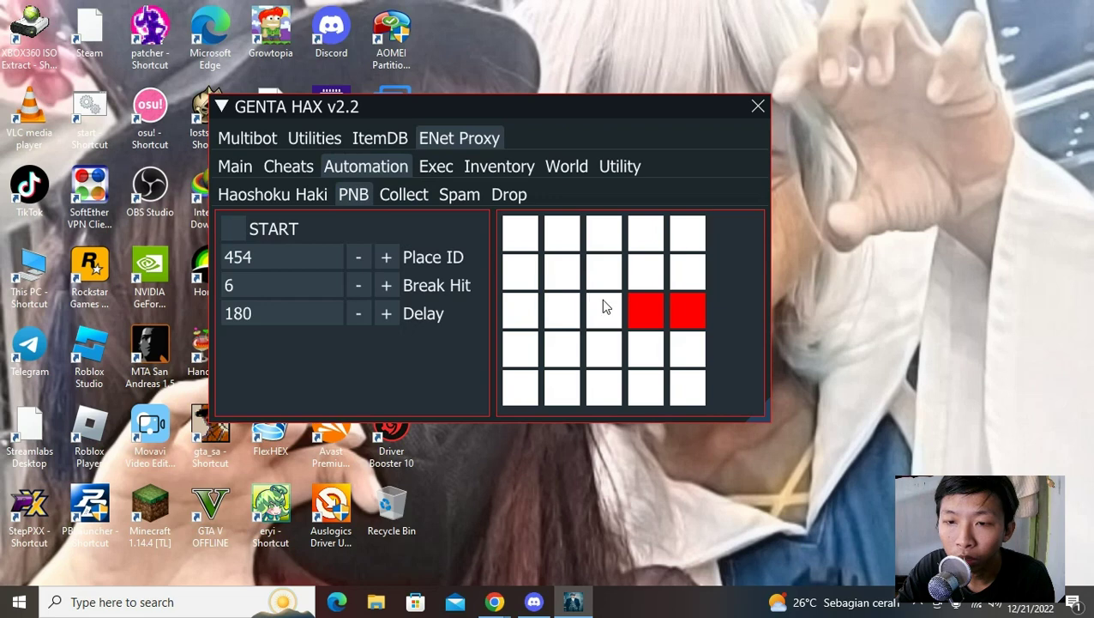
Step: Try marking the two tiles left of the PNB grid's centre, and clear every marked tile in the grid
left_click(521, 311)
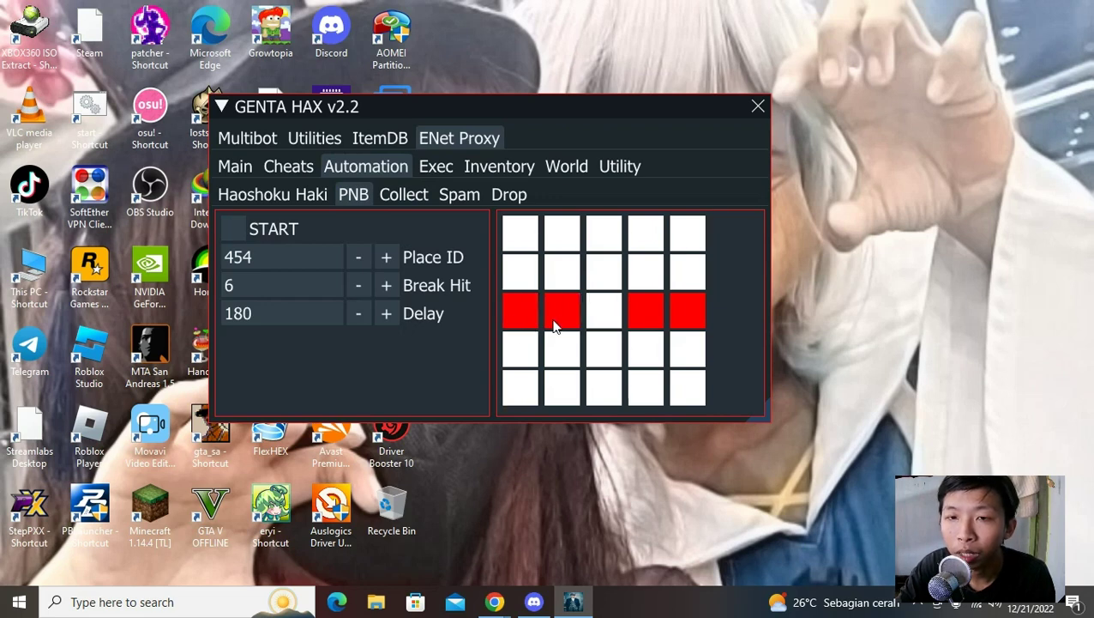
left_click(562, 311)
left_click(520, 311)
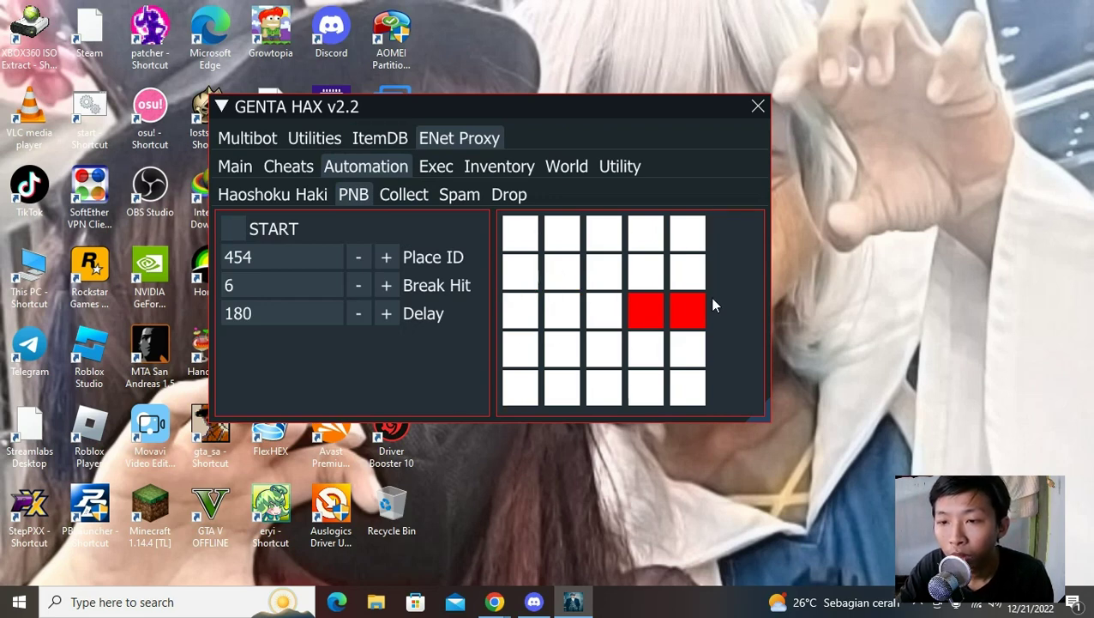
left_click(688, 311)
left_click(646, 310)
Step: Recheck the Collect, PNB and Haoshoku Haki options and close GENTA HAX
left_click(404, 195)
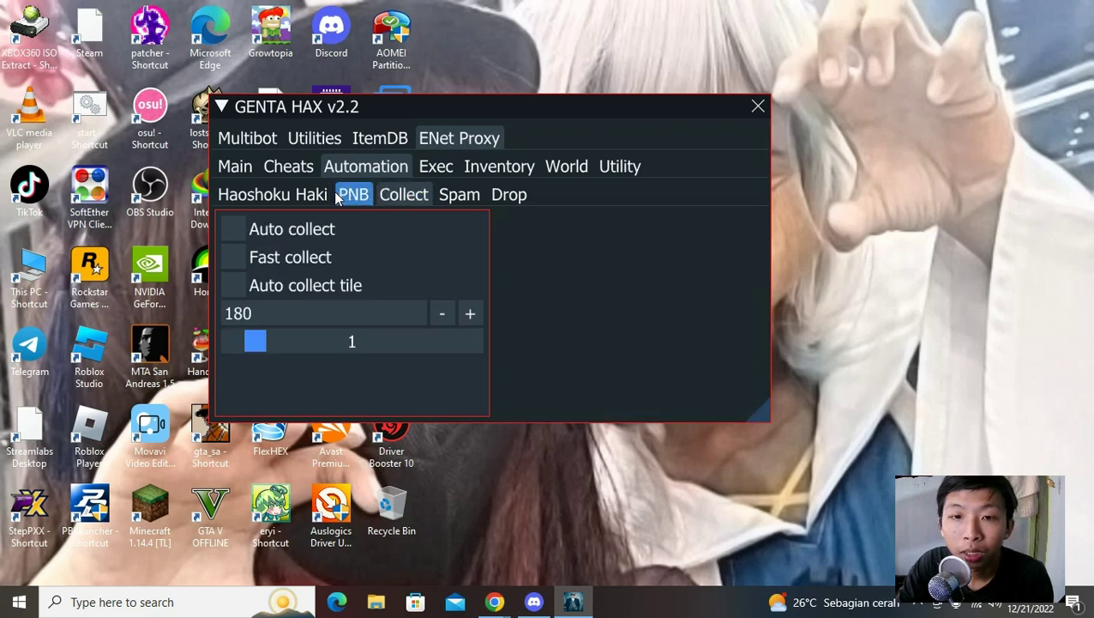
left_click(349, 196)
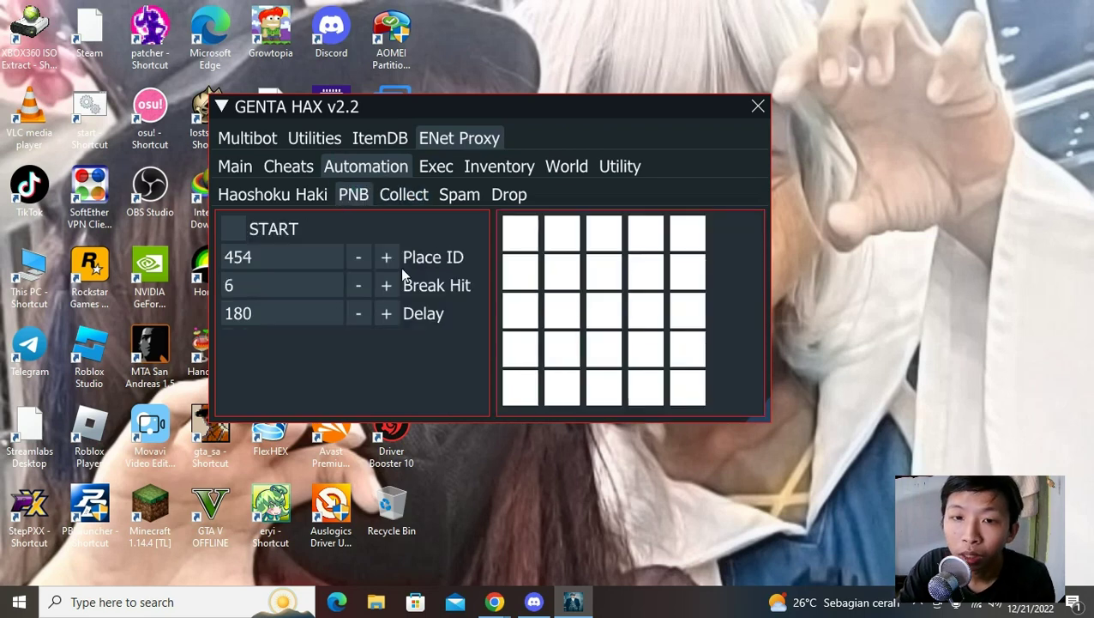
left_click(313, 197)
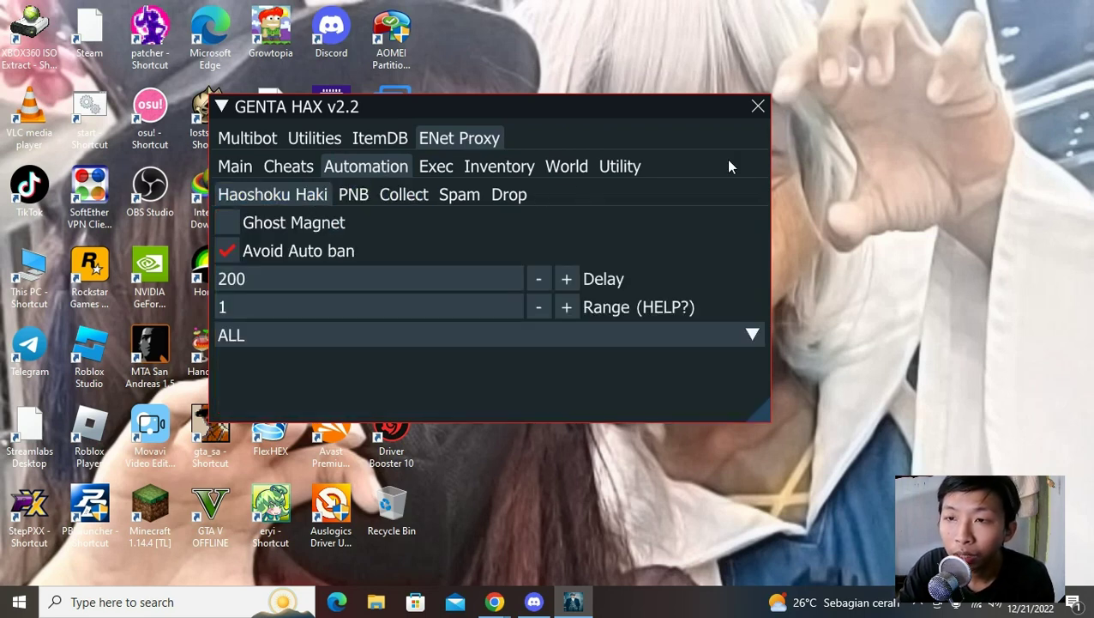
left_click(758, 106)
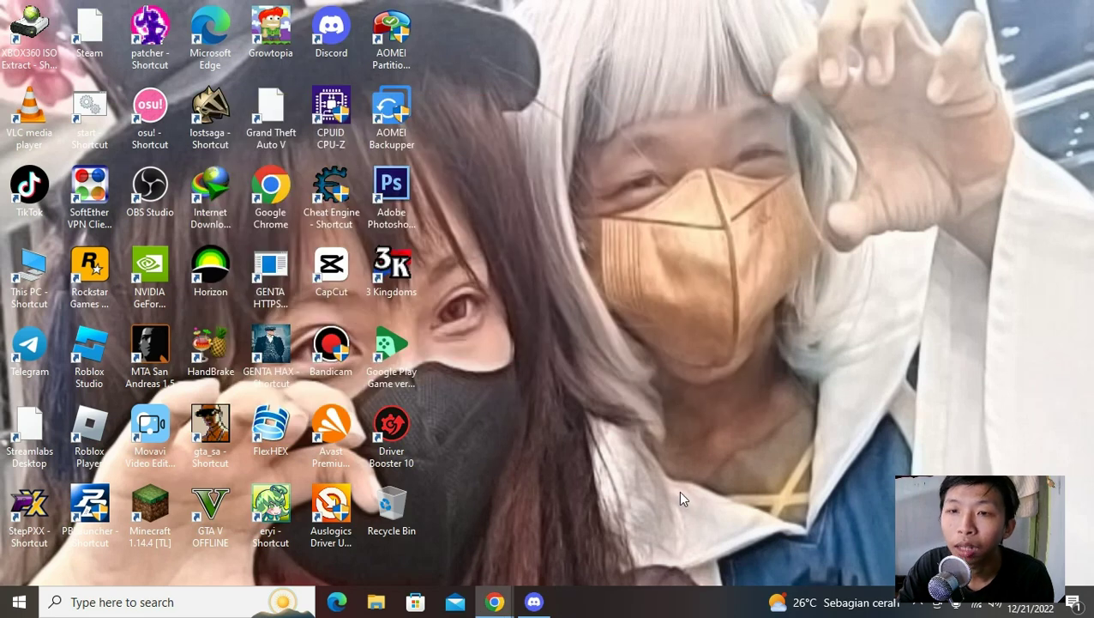